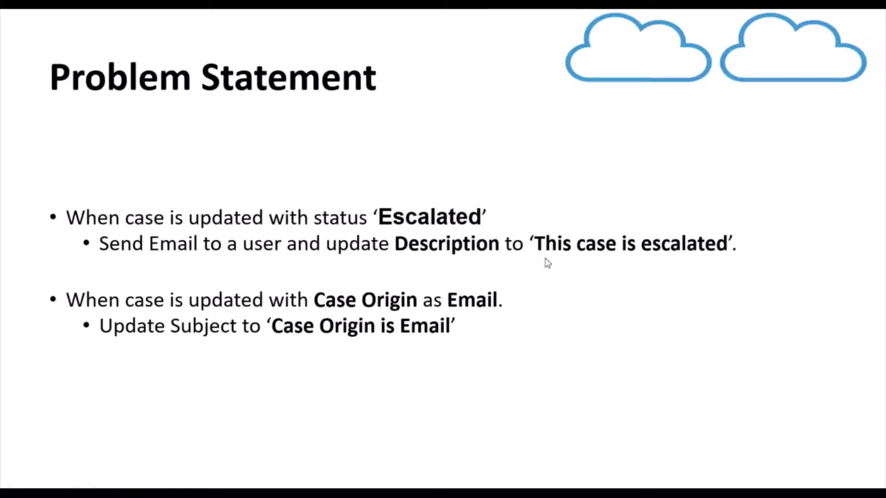
# Switch to Process Builder in Chrome and examine the Case trigger, the Status is Escalation criteria, and its email and description update actions
pyautogui.hotkey('alt', 'Tab')
pyautogui.hotkey('alt', 'Tab')
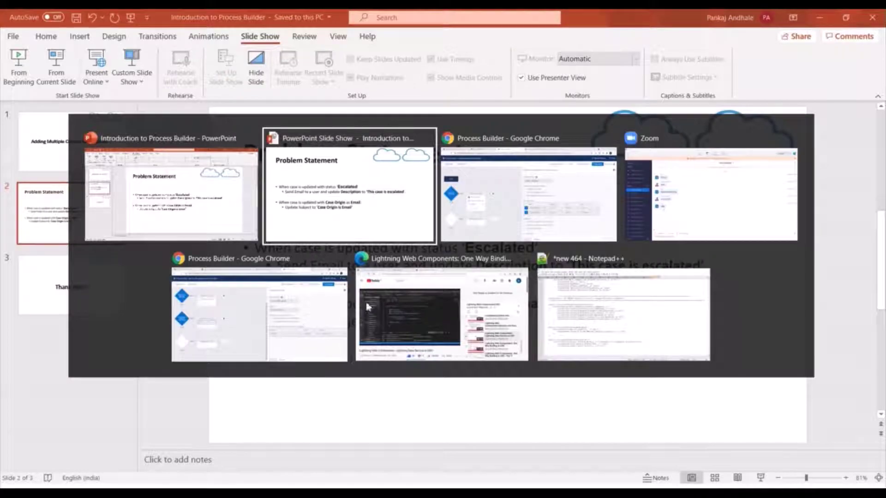
pyautogui.hotkey('alt', 'Tab')
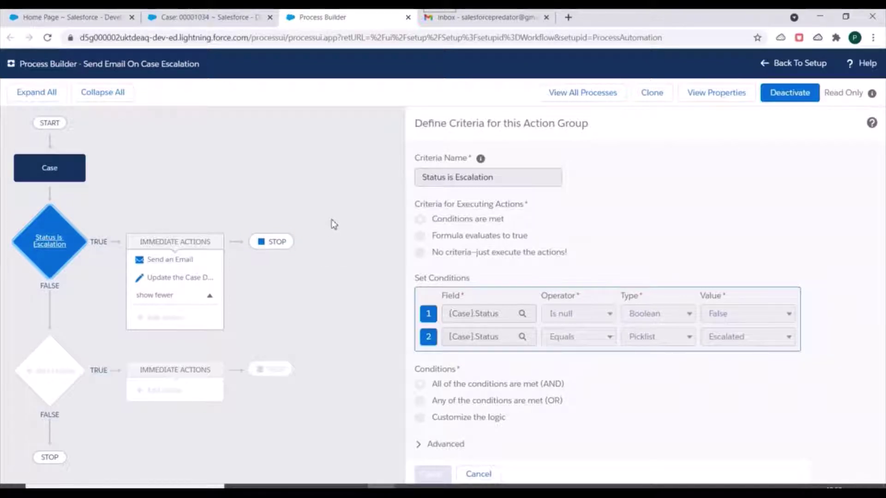
pyautogui.click(38, 249)
pyautogui.click(46, 170)
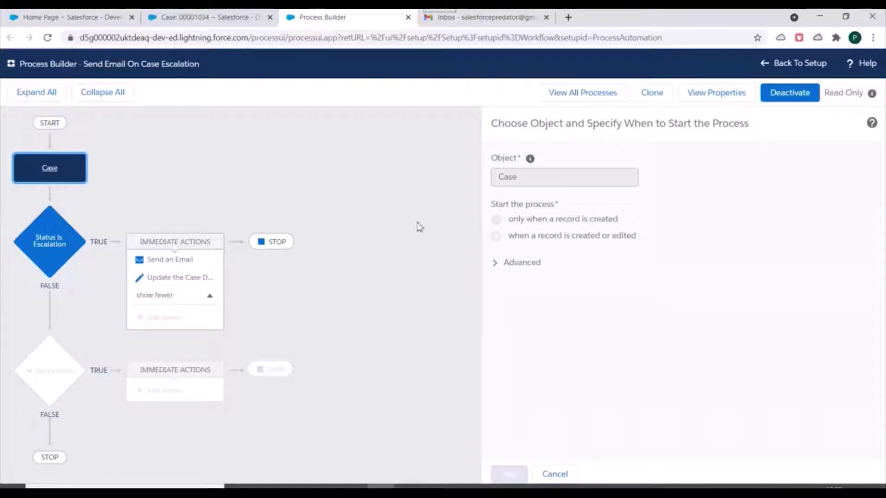
pyautogui.click(43, 248)
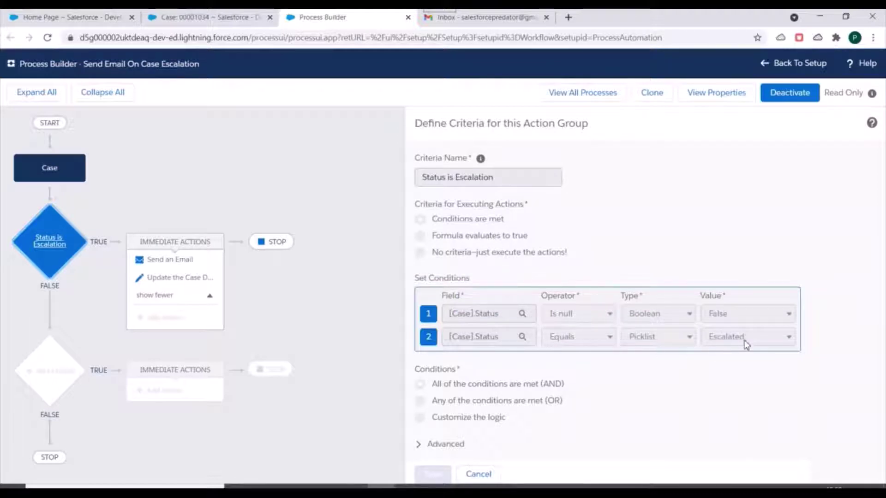
pyautogui.click(168, 265)
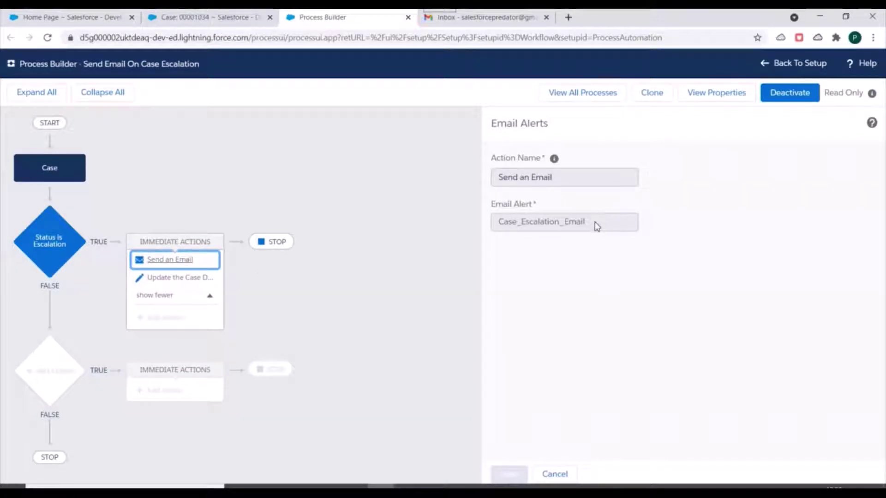
pyautogui.click(164, 277)
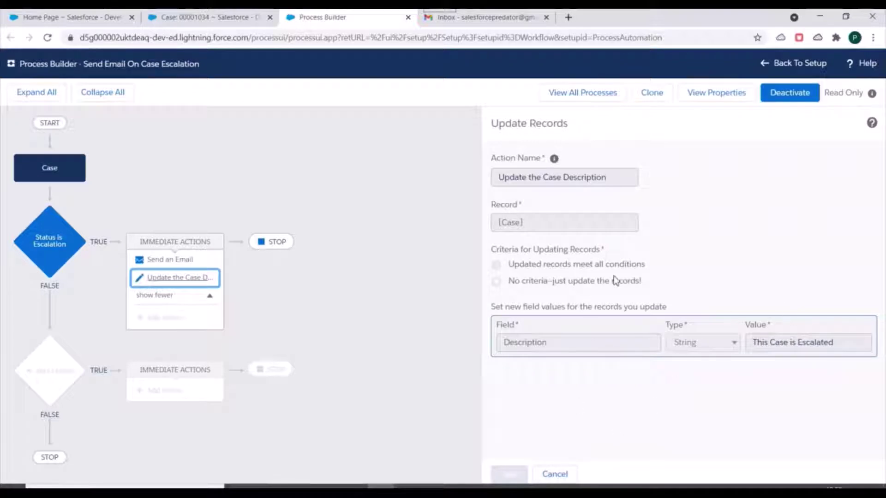
# Switch to PowerPoint, select the subject text "Case Origin is Email" on the Problem Statement slide, and return to Process Builder in Chrome
pyautogui.hotkey('alt', 'Tab')
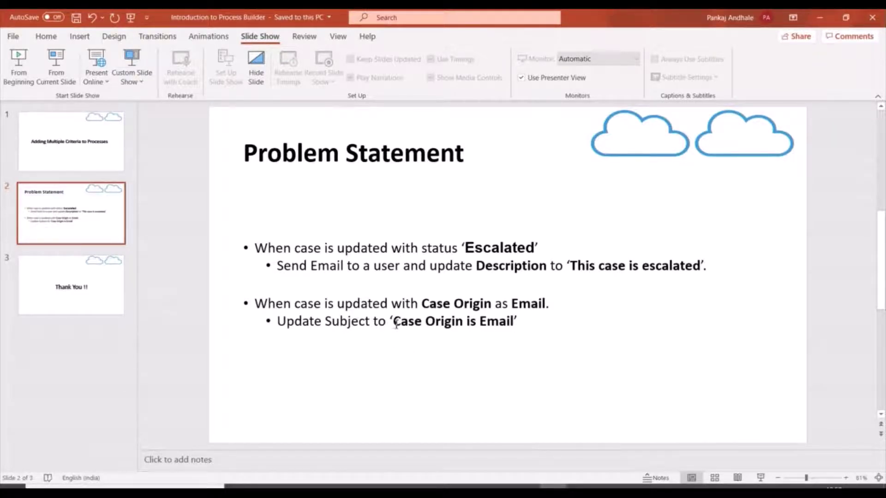
pyautogui.moveTo(393, 322); pyautogui.dragTo(513, 322)
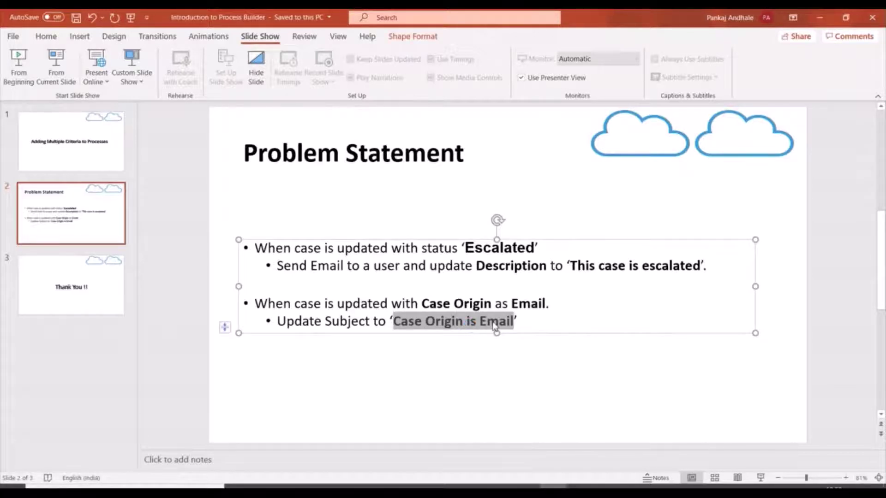
pyautogui.hotkey('alt', 'Tab')
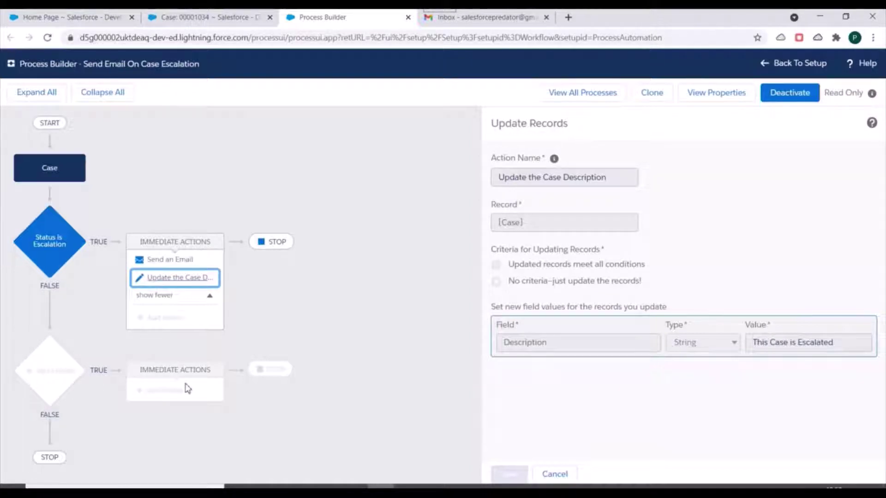
# Clone the process as a version of the current process and add a second criteria named "Case Origin is Email"
pyautogui.click(645, 95)
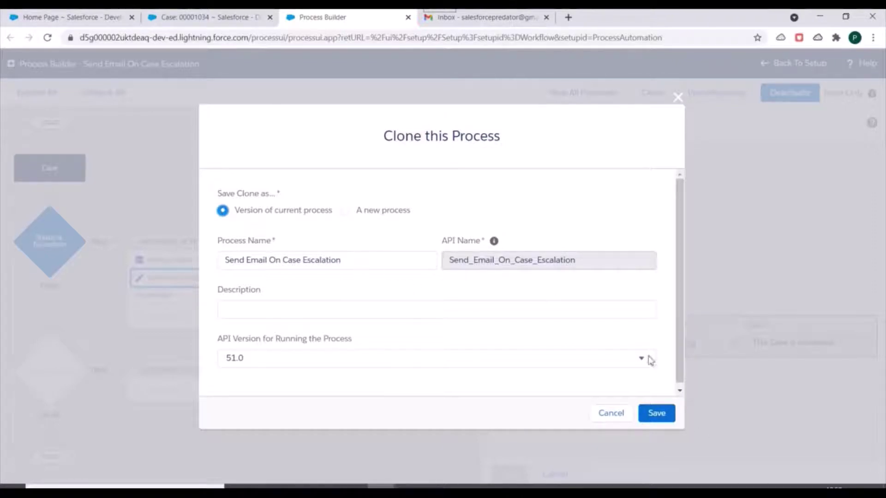
pyautogui.click(653, 413)
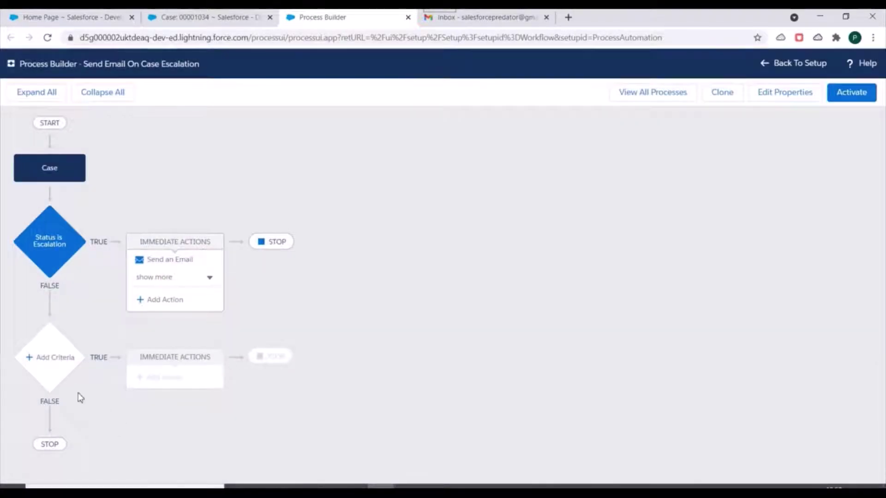
pyautogui.click(50, 358)
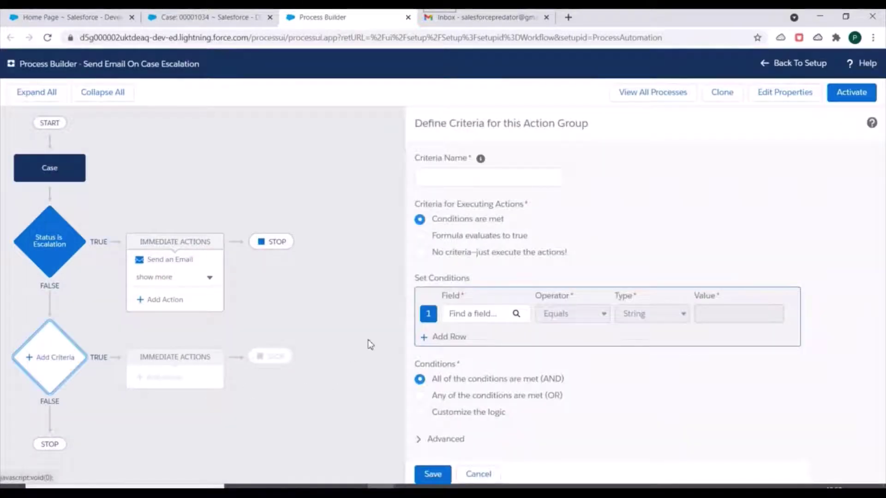
pyautogui.click(447, 178)
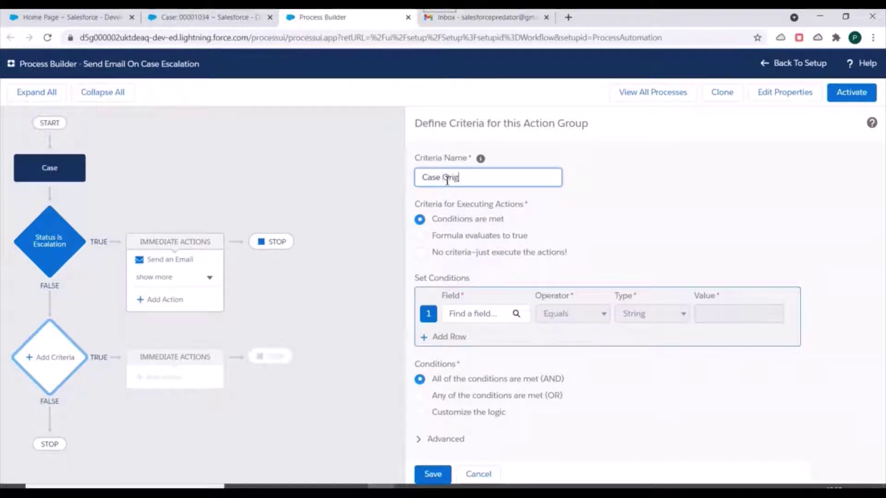
pyautogui.write('Case Origin is Email')
pyautogui.click(629, 225)
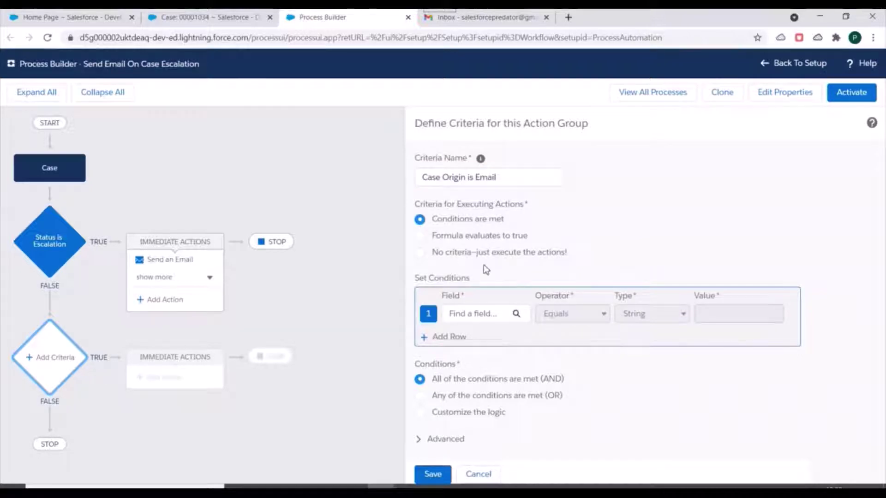
# Define the first condition of the new criteria as [Case].Origin, Is null, Boolean, False
pyautogui.click(485, 317)
pyautogui.click(360, 226)
pyautogui.write('orig')
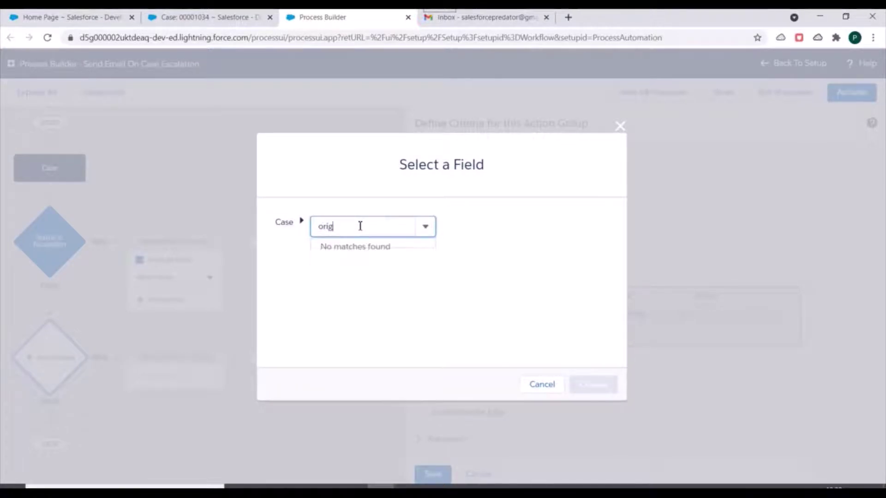
pyautogui.write('i')
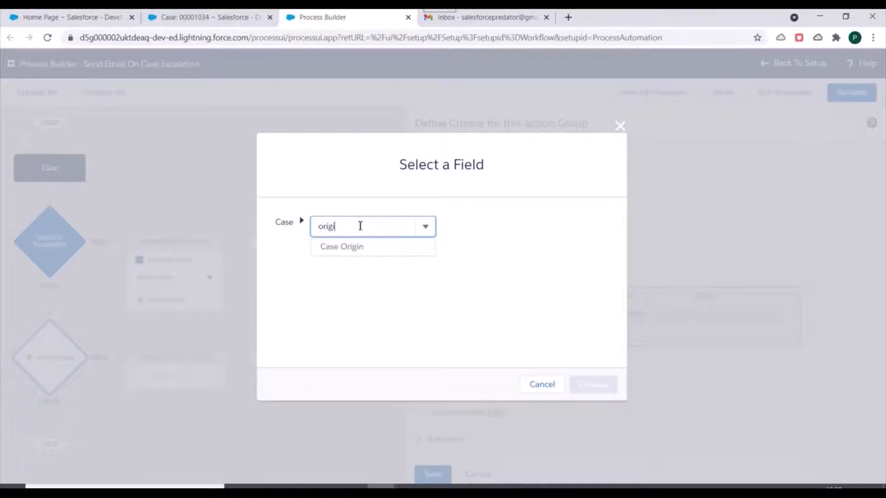
pyautogui.click(354, 252)
pyautogui.click(579, 385)
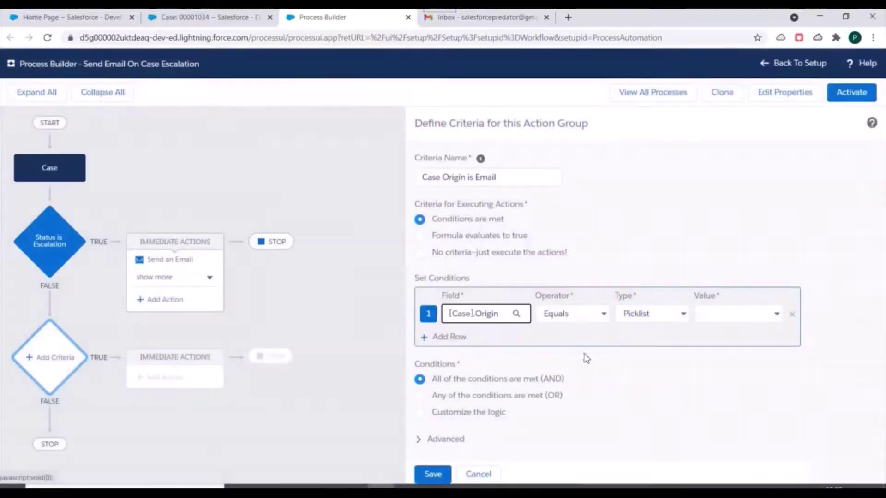
pyautogui.click(580, 322)
pyautogui.click(564, 371)
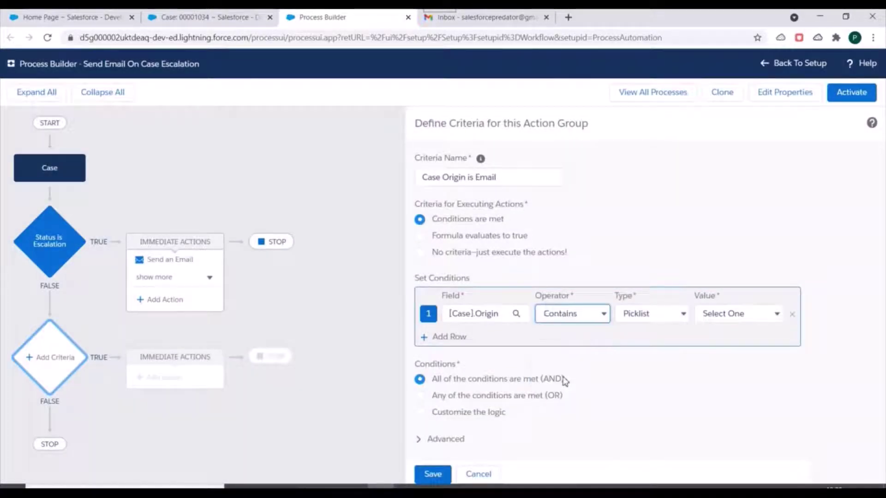
pyautogui.click(586, 313)
pyautogui.click(578, 385)
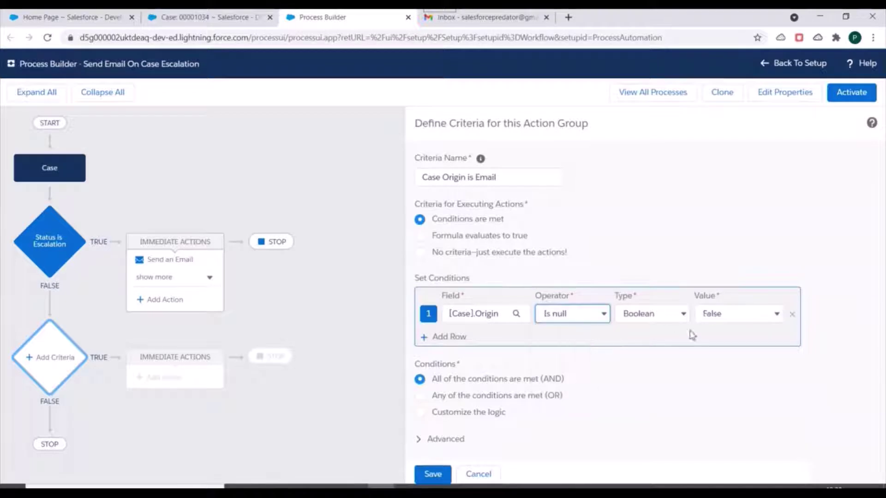
# Add a second condition requiring [Case].Origin to equal the picklist value Email, and save the criteria
pyautogui.click(442, 336)
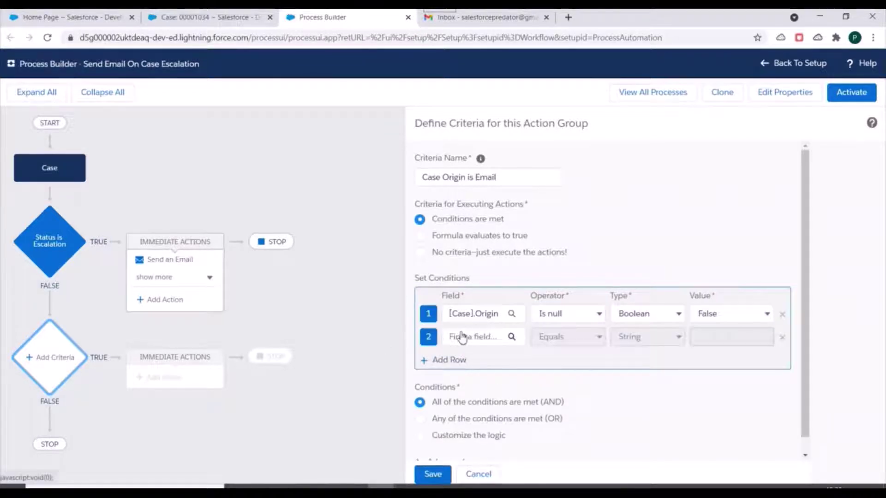
pyautogui.click(461, 337)
pyautogui.write('c')
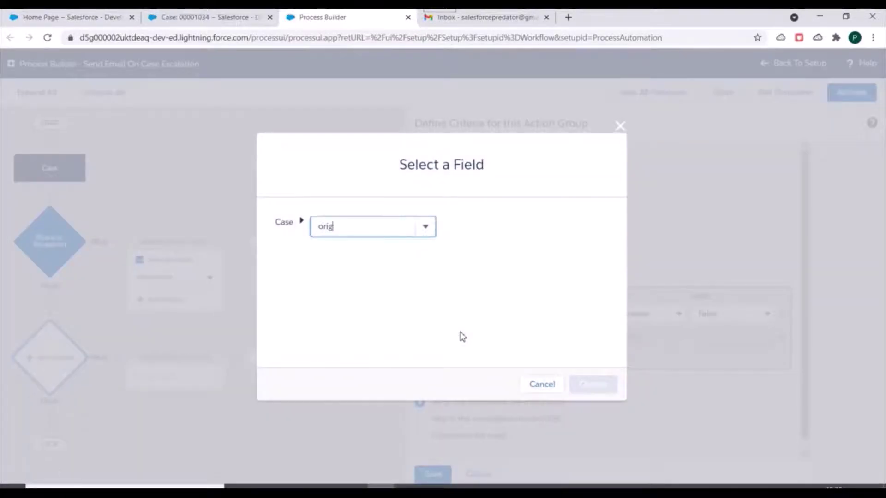
pyautogui.write('rigin')
pyautogui.click(389, 249)
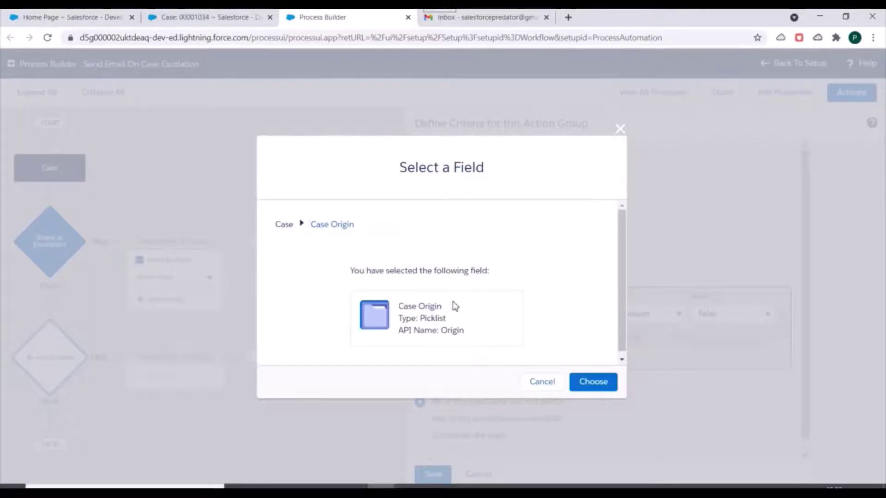
pyautogui.click(593, 382)
pyautogui.click(712, 338)
pyautogui.click(720, 373)
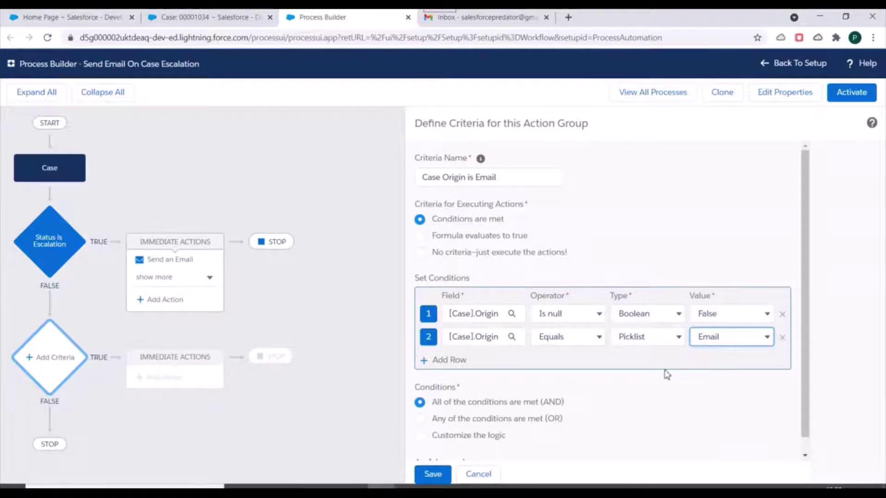
pyautogui.scroll(-1, 585, 397)
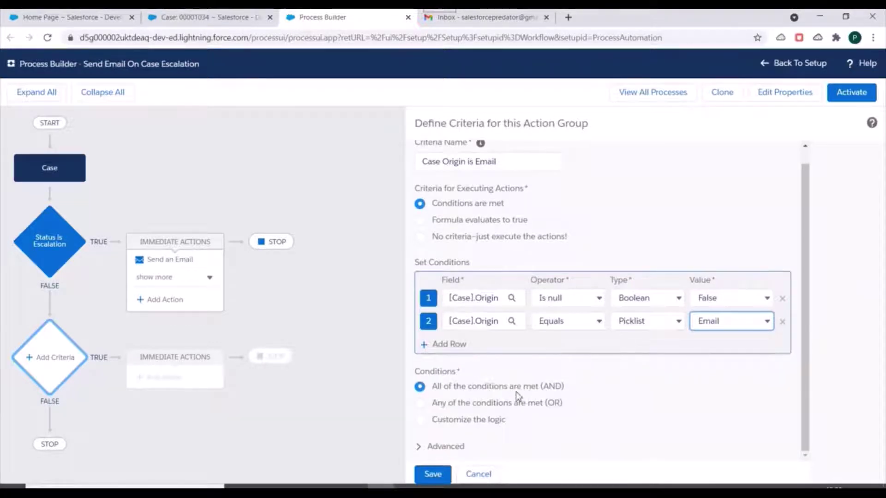
pyautogui.click(431, 475)
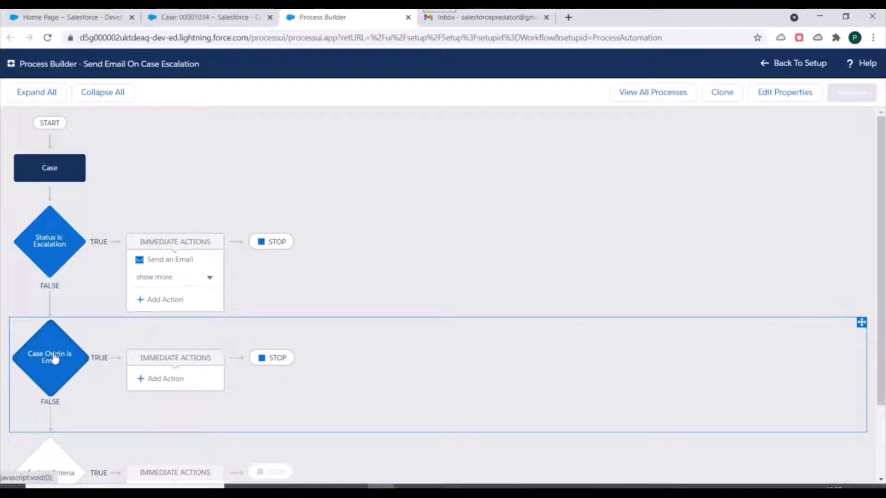
# Add an Update Records action named "Update Case Subject" to the Case Origin is Email criteria, targeting the Case record that started the process
pyautogui.click(171, 378)
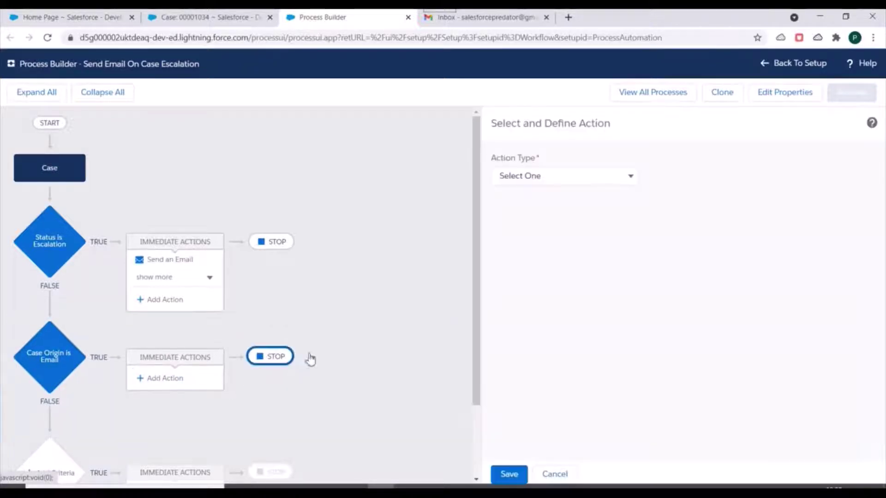
pyautogui.click(544, 180)
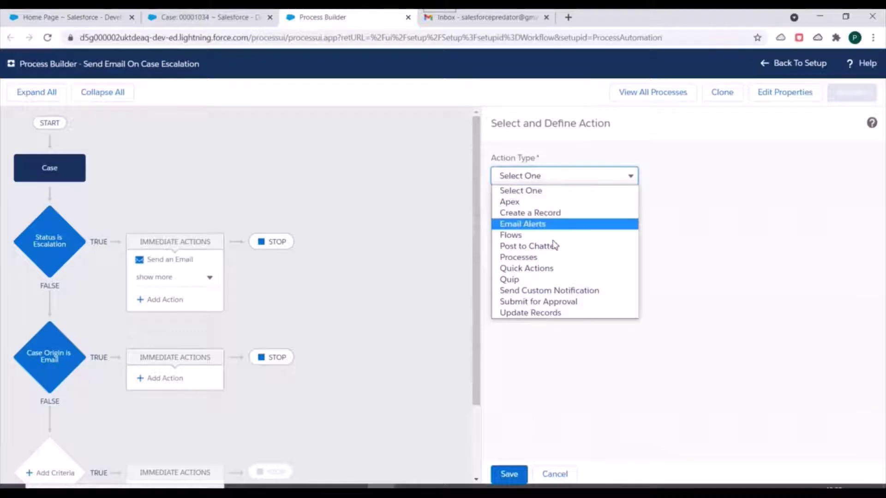
pyautogui.click(549, 312)
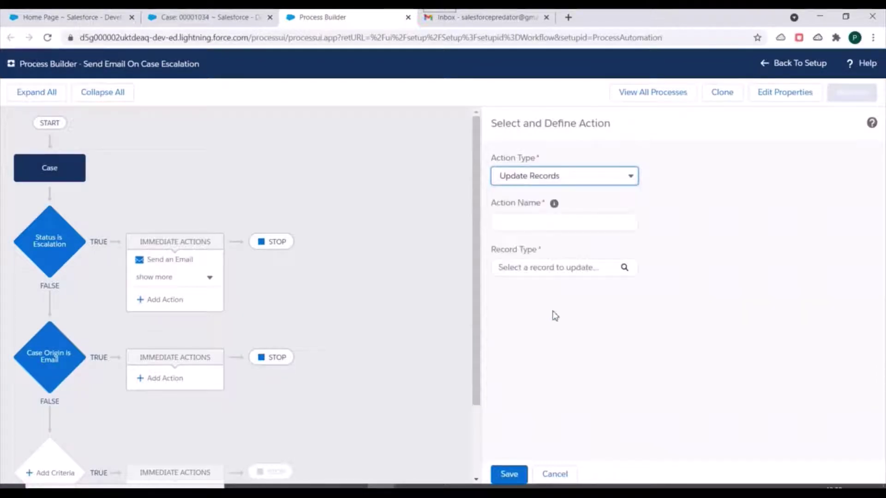
pyautogui.click(536, 220)
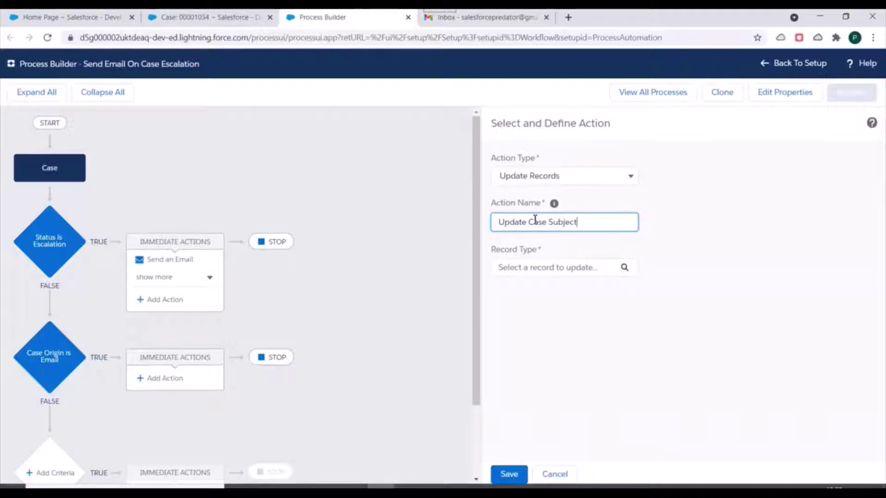
pyautogui.click(568, 267)
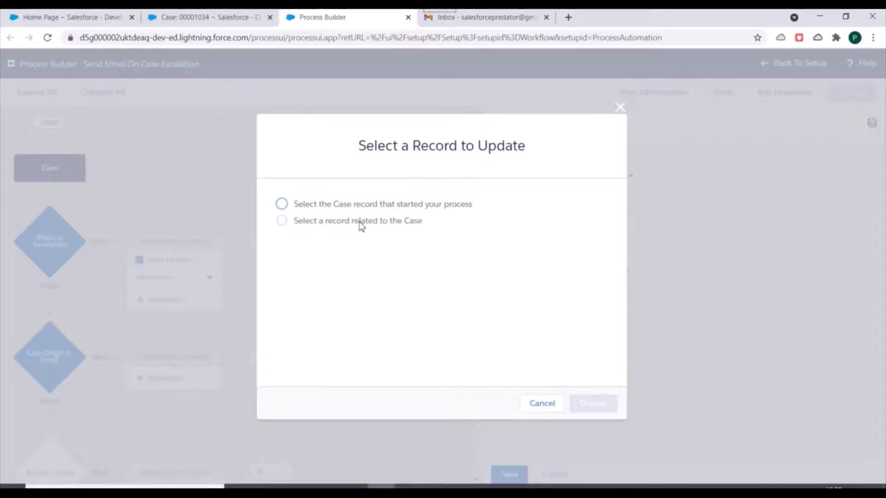
pyautogui.click(328, 208)
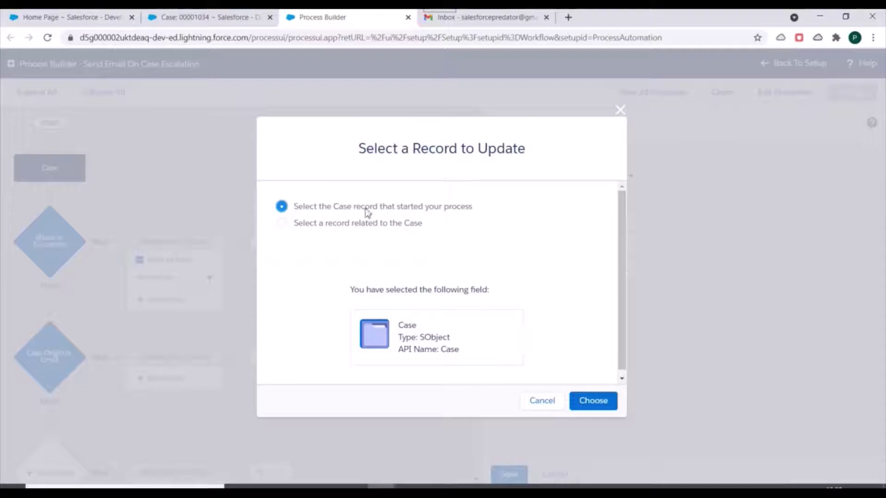
pyautogui.click(592, 403)
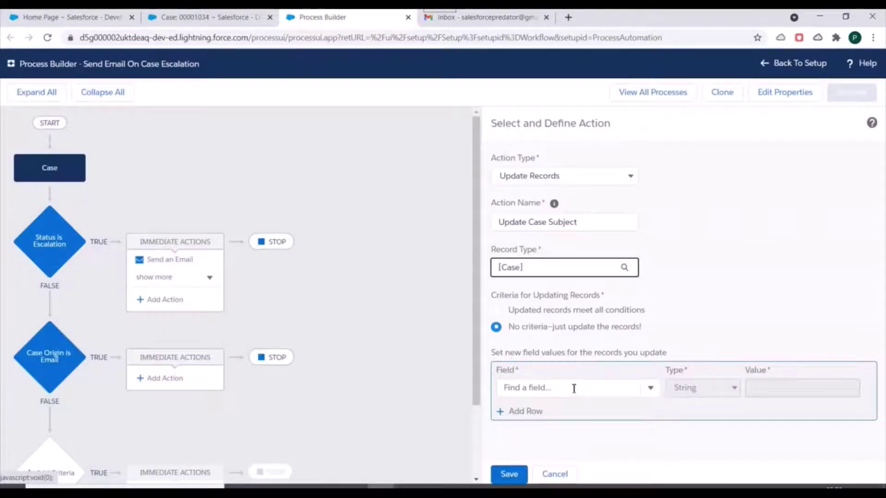
# Set the action's new field value so Subject becomes the string "Case Origin is Email"
pyautogui.click(573, 388)
pyautogui.write('subject')
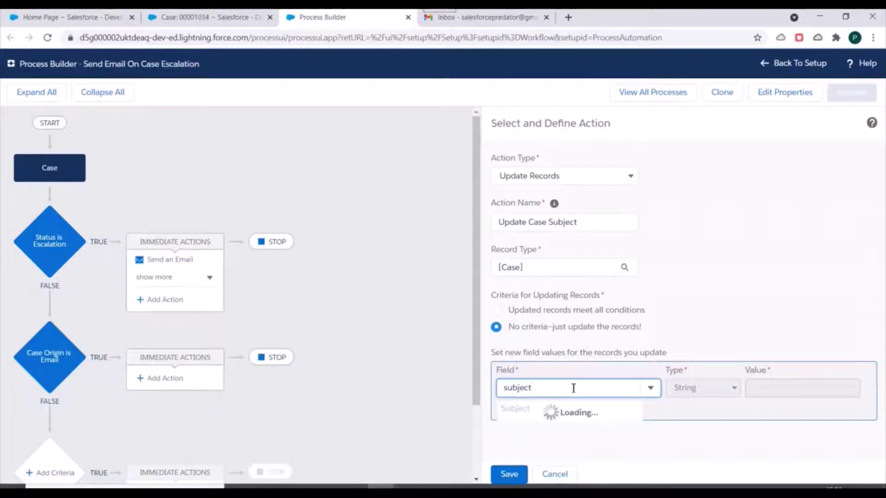
pyautogui.click(533, 410)
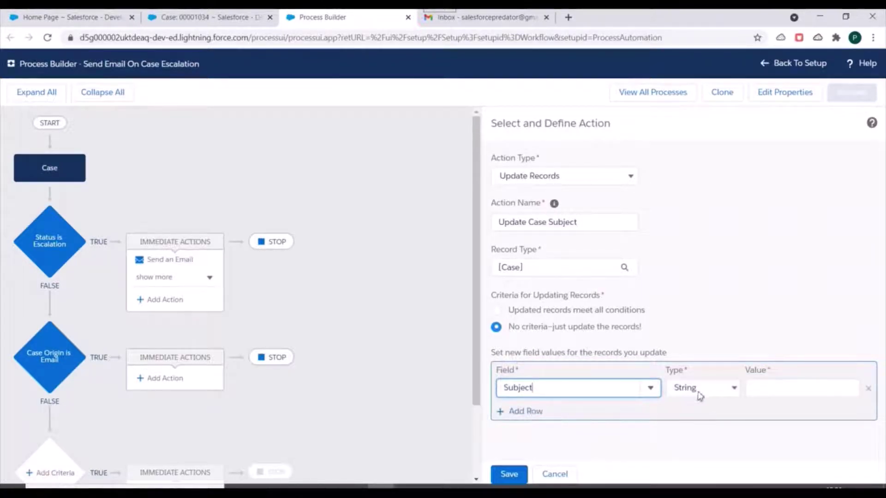
pyautogui.click(788, 390)
pyautogui.write('Case Origin is Email')
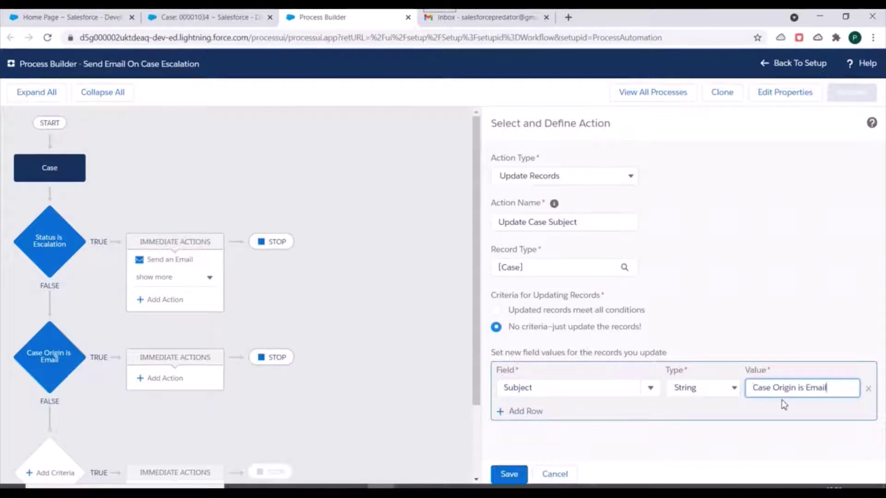
# Save the Update Case Subject action with its Subject value "Case Origin is Email"
pyautogui.moveTo(839, 392); pyautogui.dragTo(750, 386)
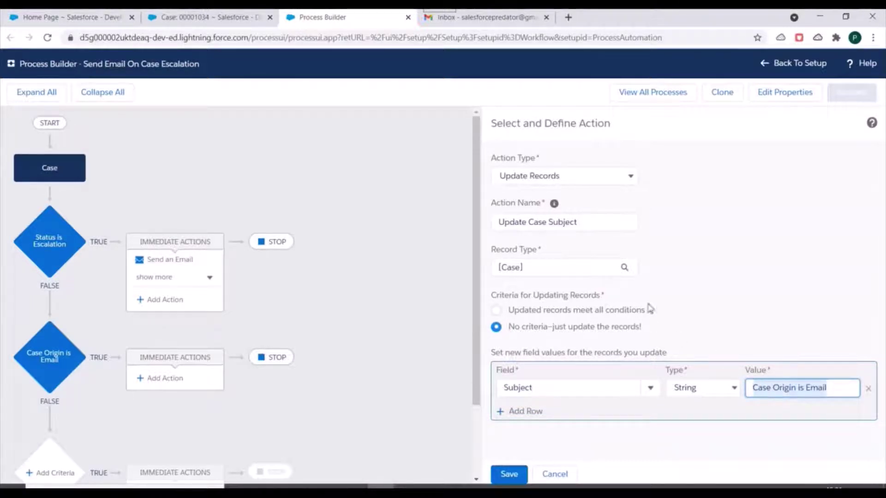
pyautogui.click(512, 472)
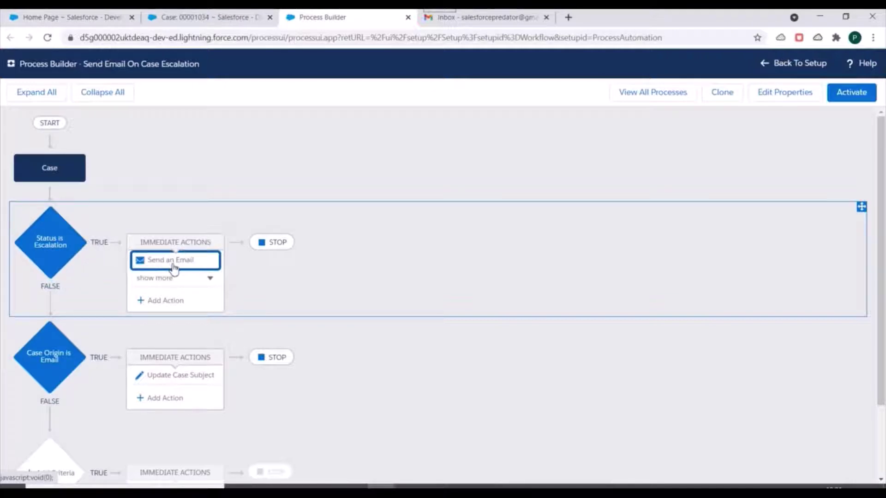
pyautogui.scroll(-2, 162, 304)
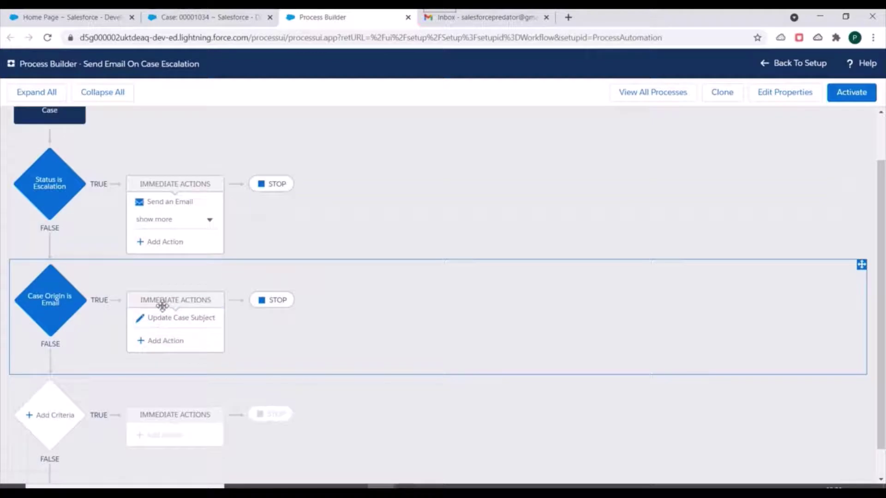
pyautogui.scroll(2, 171, 302)
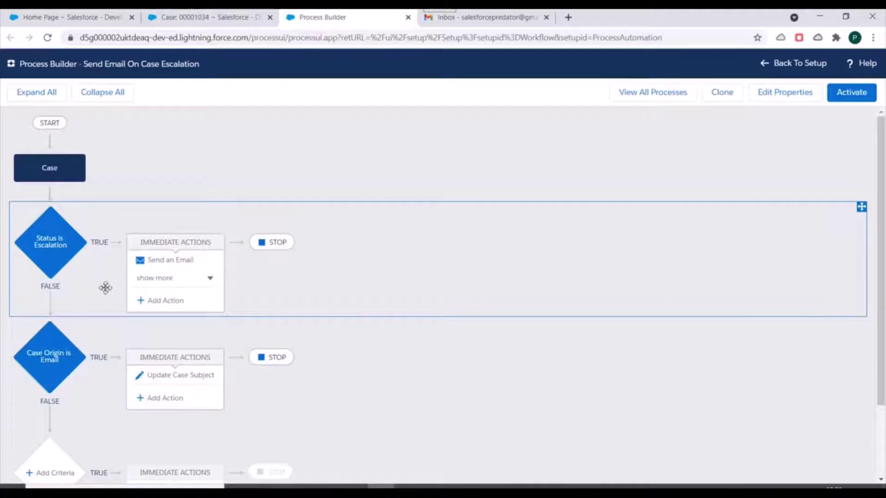
# Review the conditions of the Status is Escalation and Case Origin is Email criteria and their place in the process flow
pyautogui.click(60, 248)
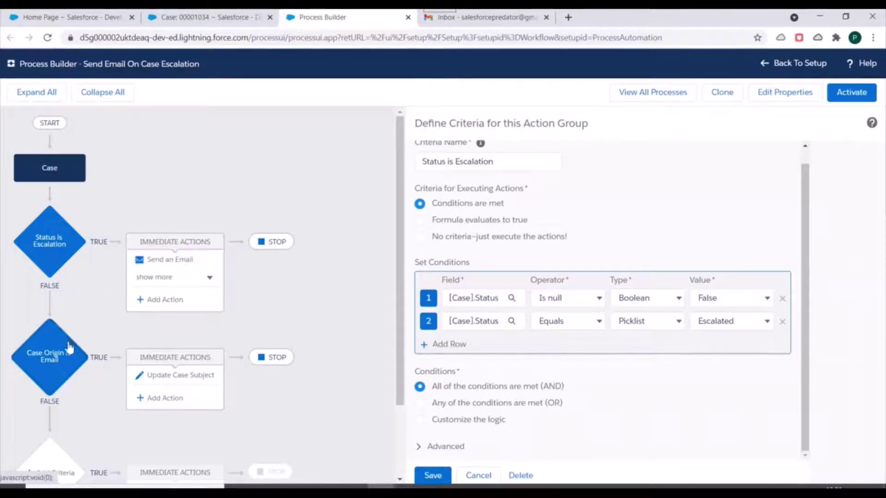
pyautogui.scroll(-1, 37, 318)
pyautogui.click(45, 305)
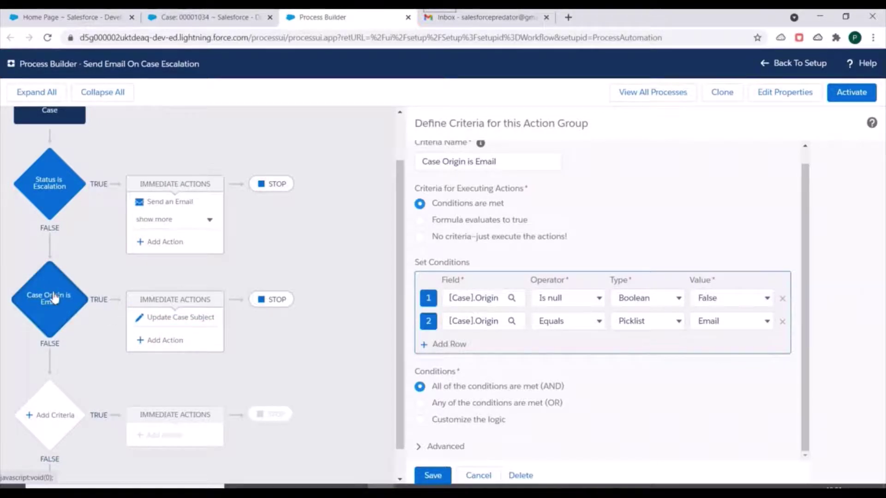
pyautogui.scroll(-1, 55, 299)
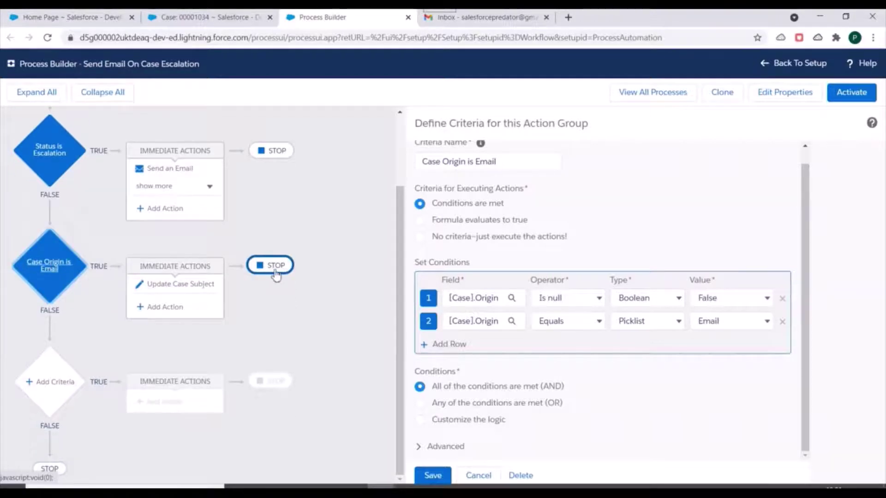
pyautogui.scroll(2, 278, 290)
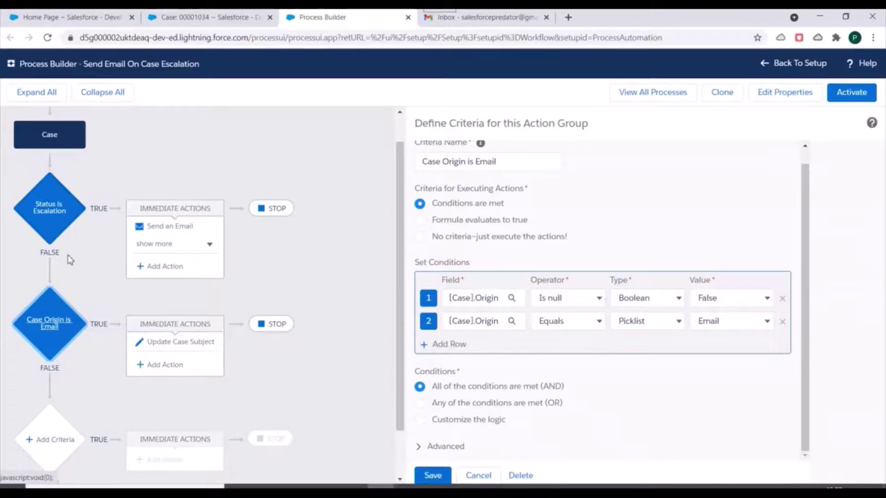
pyautogui.scroll(1, 74, 279)
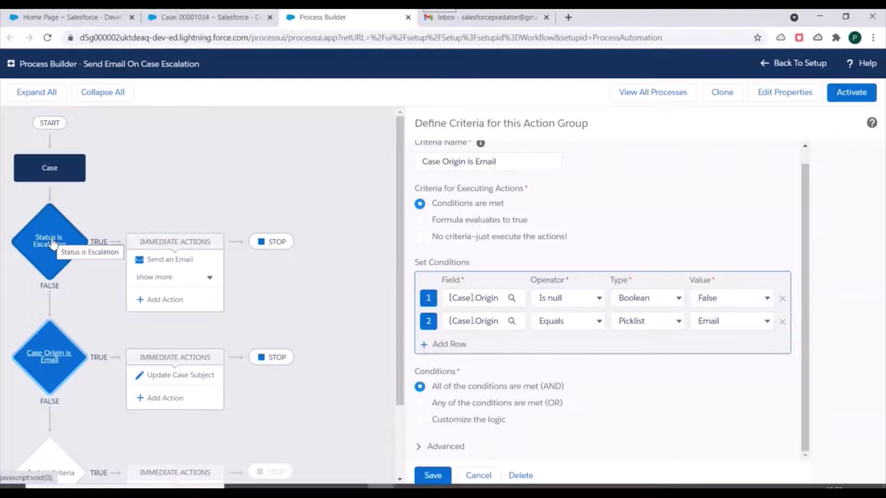
# Set the Status is Escalation criteria to evaluate the next criteria after its actions run, and save it
pyautogui.click(270, 247)
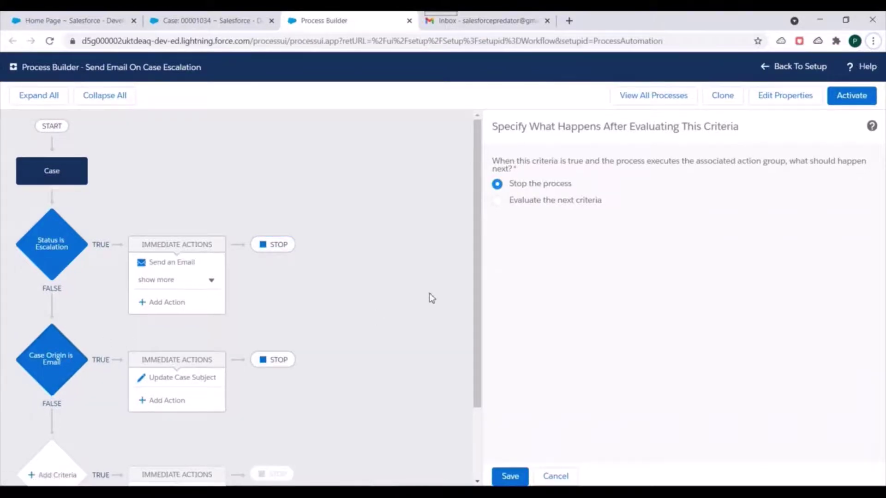
pyautogui.click(497, 201)
pyautogui.click(511, 476)
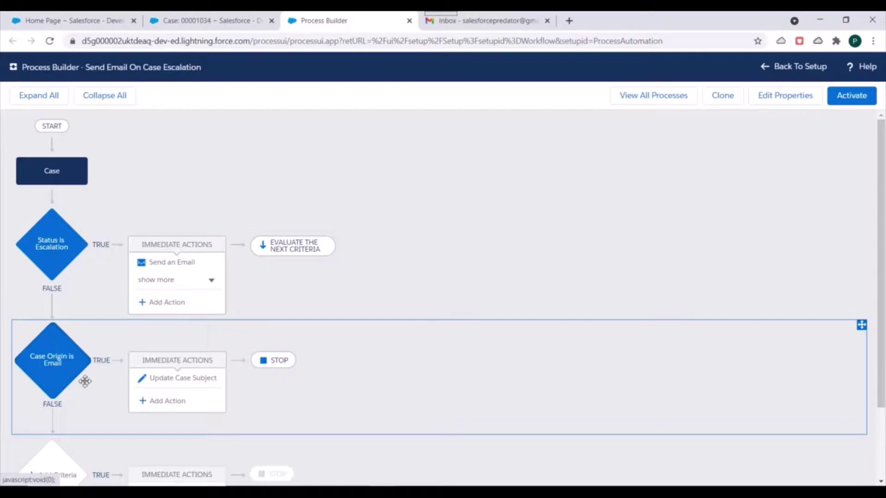
# Activate the Send Email On Case Escalation process and confirm the activation
pyautogui.scroll(-1, 252, 323)
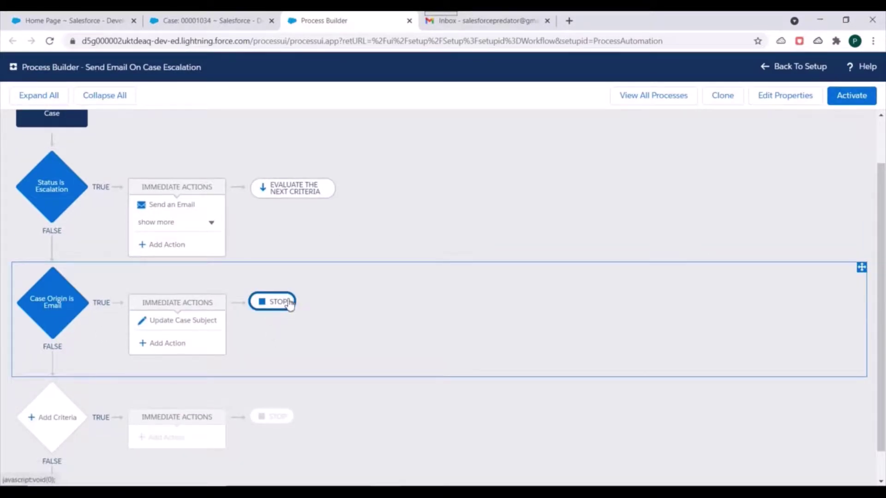
pyautogui.scroll(1, 520, 235)
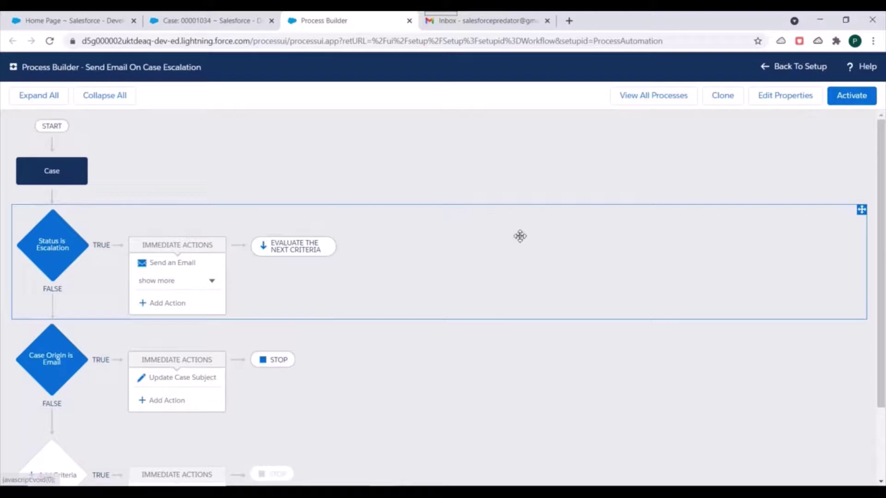
pyautogui.click(850, 99)
pyautogui.click(608, 333)
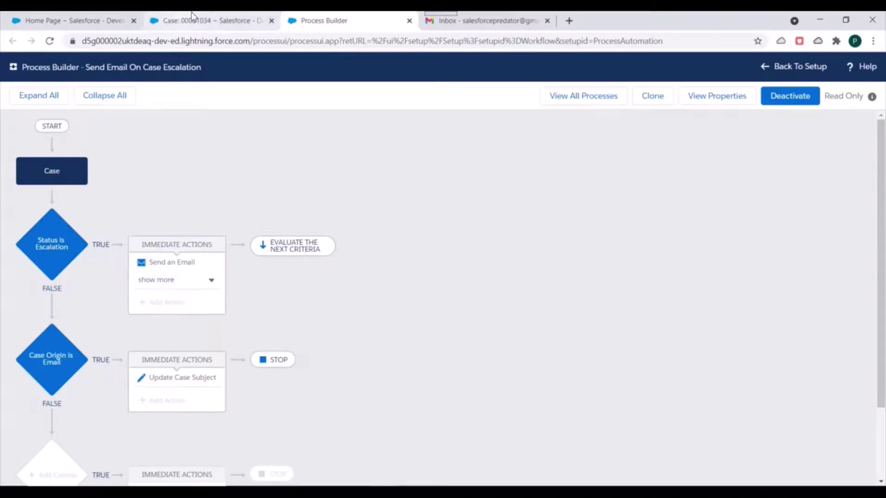
# Open the Acid Ineffective case from the Recent Cases list in a new browser tab
pyautogui.hotkey('ctrl', 'shift', 'Tab')
pyautogui.click(238, 113)
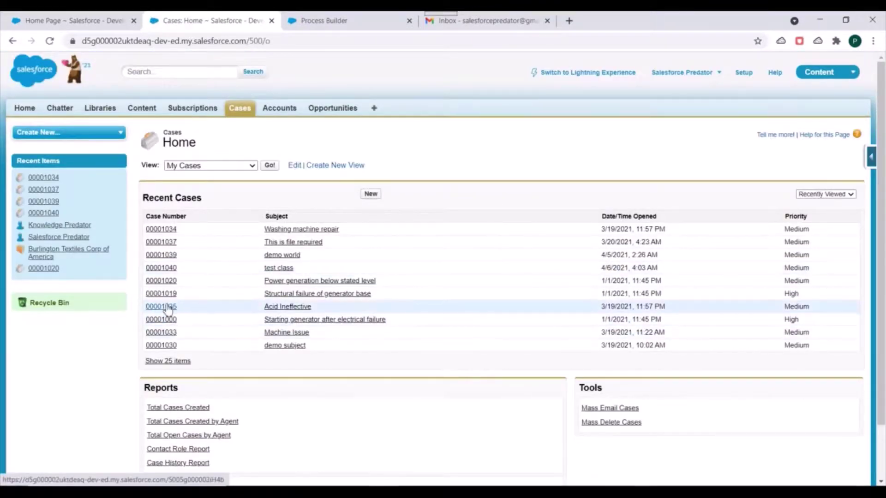
pyautogui.rightClick(170, 307)
pyautogui.click(208, 312)
pyautogui.click(288, 19)
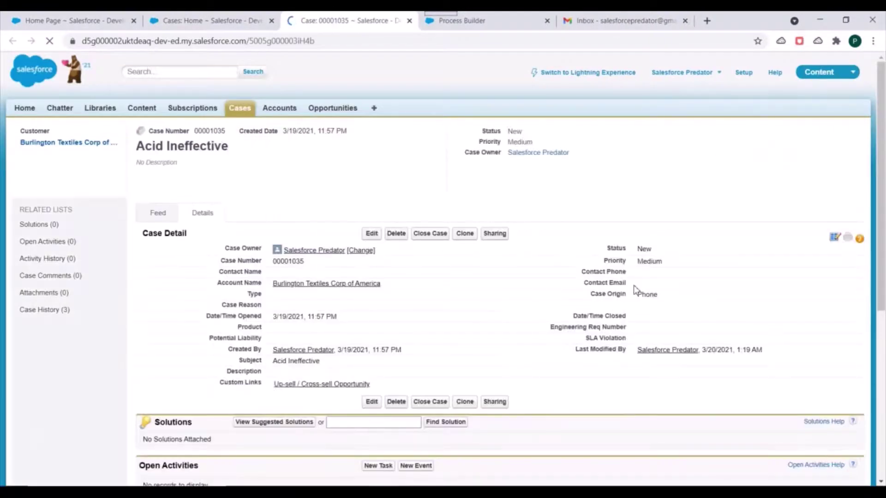
# Check the case's Status and Case Origin fields, and change the Status to Escalated
pyautogui.doubleClick(642, 251)
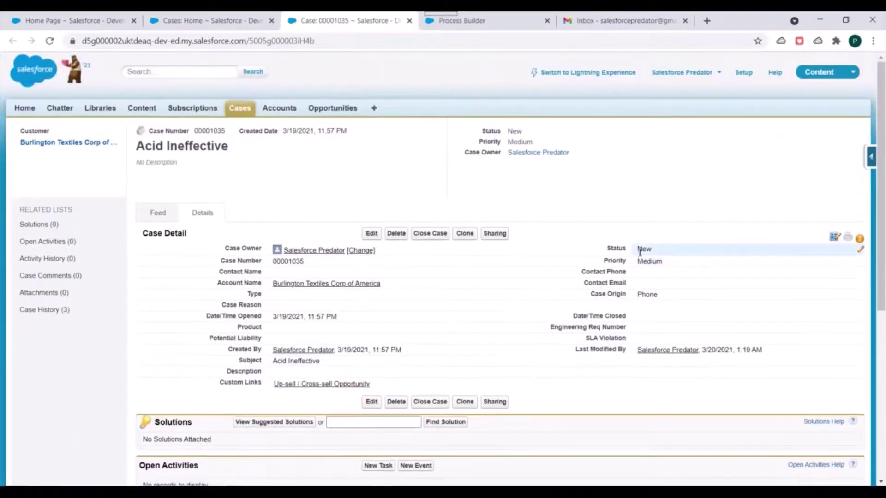
pyautogui.moveTo(591, 294); pyautogui.dragTo(640, 292)
pyautogui.doubleClick(640, 294)
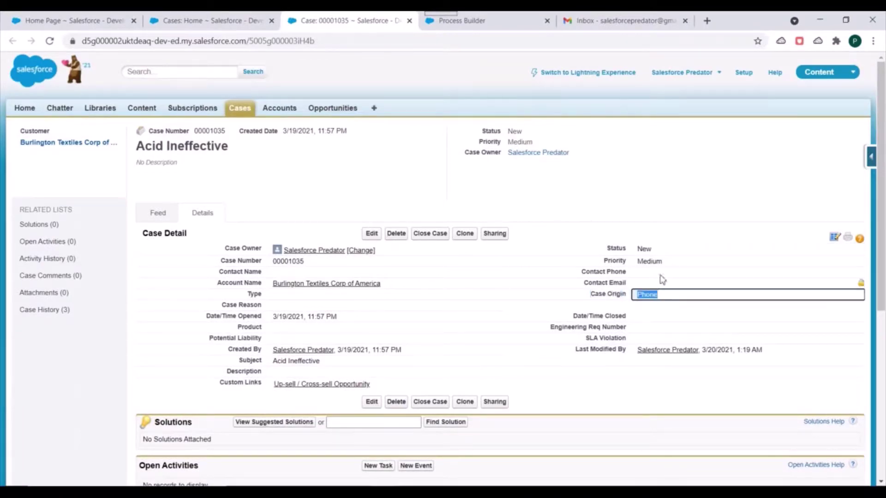
pyautogui.scroll(-1, 648, 282)
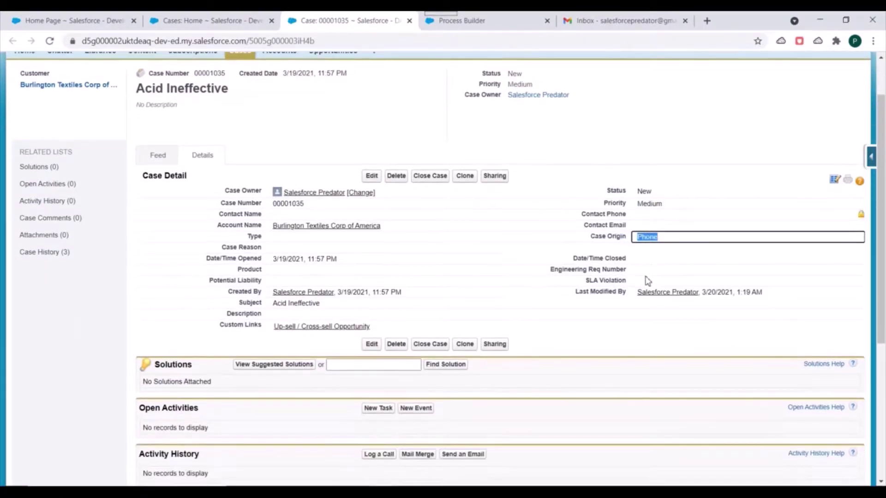
pyautogui.doubleClick(663, 193)
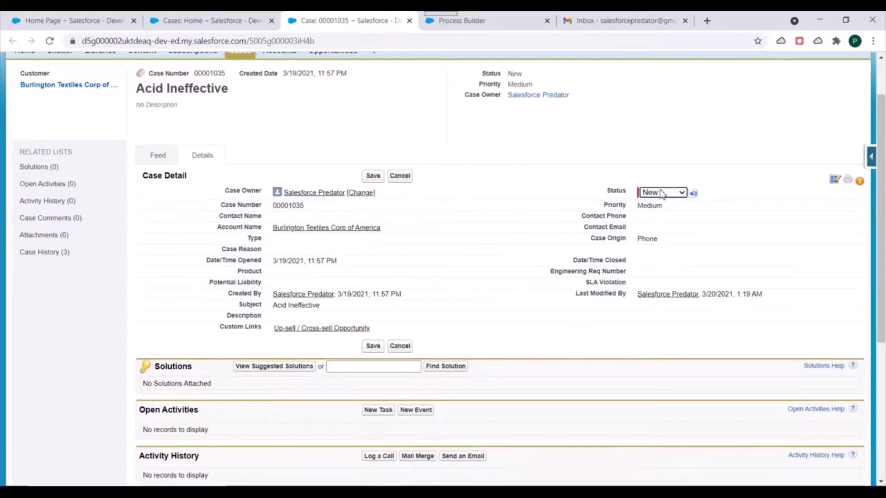
pyautogui.click(664, 193)
pyautogui.click(658, 222)
# Change the Case Origin to Email and save the case record
pyautogui.doubleClick(671, 246)
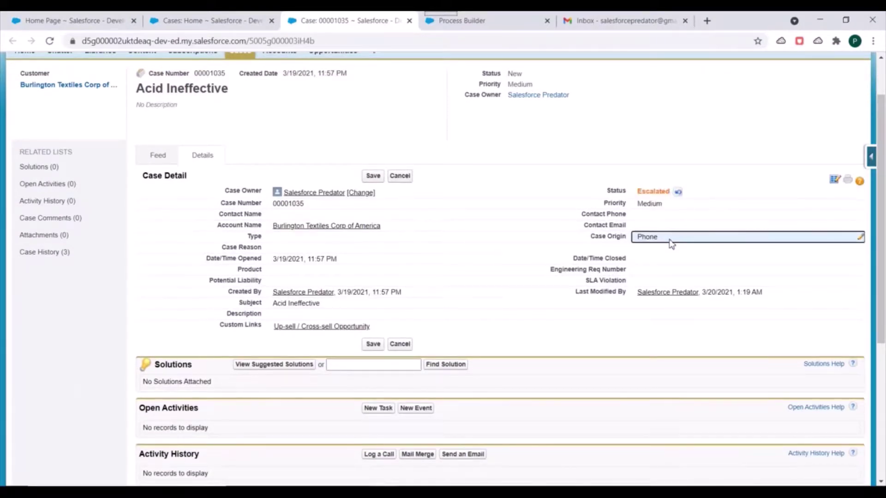
pyautogui.click(670, 239)
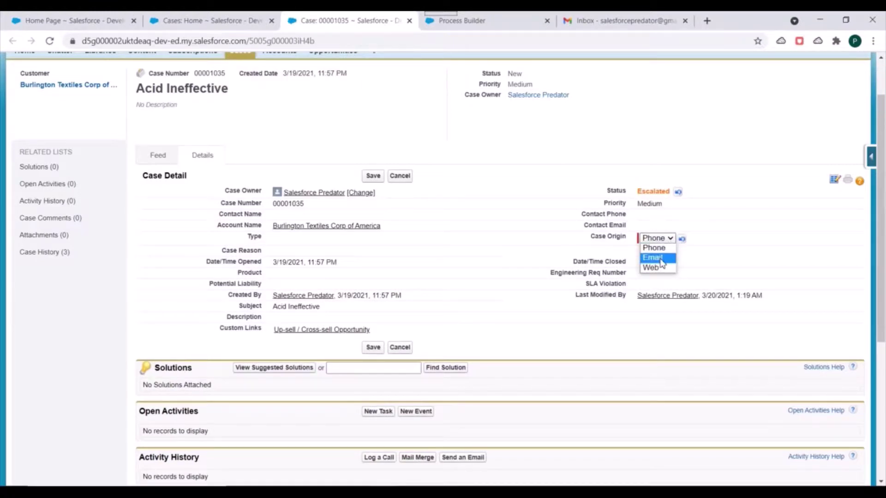
pyautogui.click(662, 258)
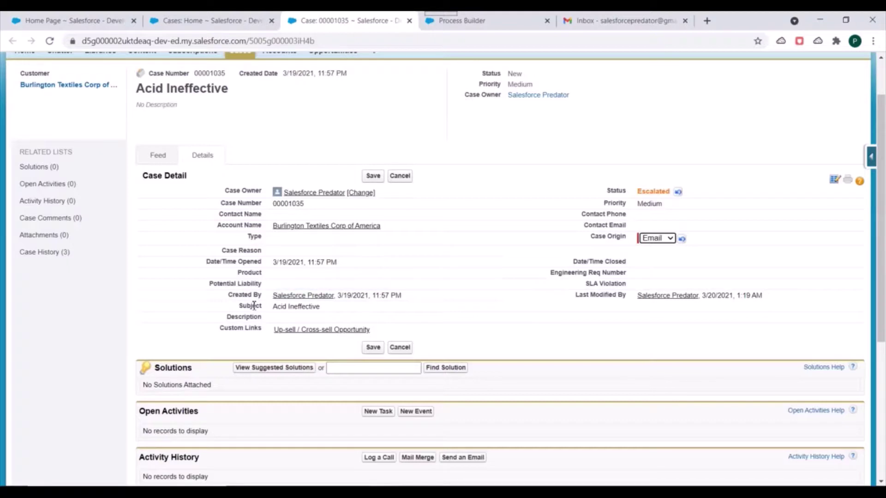
pyautogui.doubleClick(238, 308)
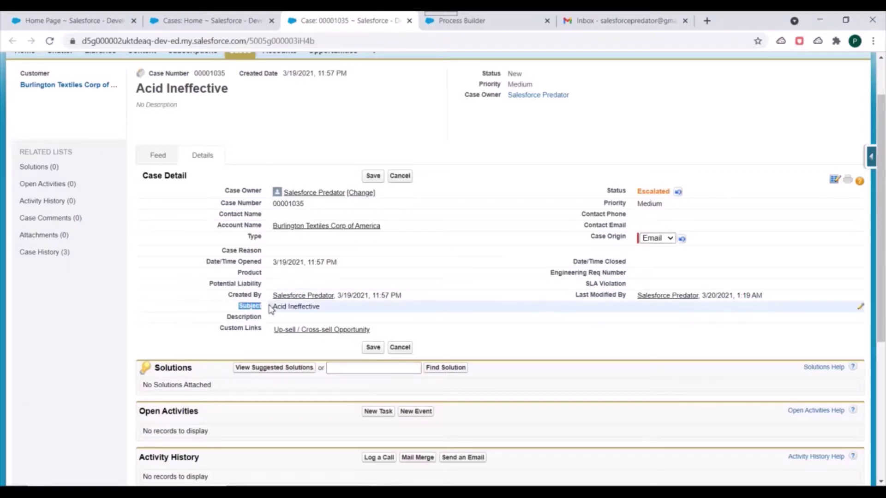
pyautogui.doubleClick(227, 316)
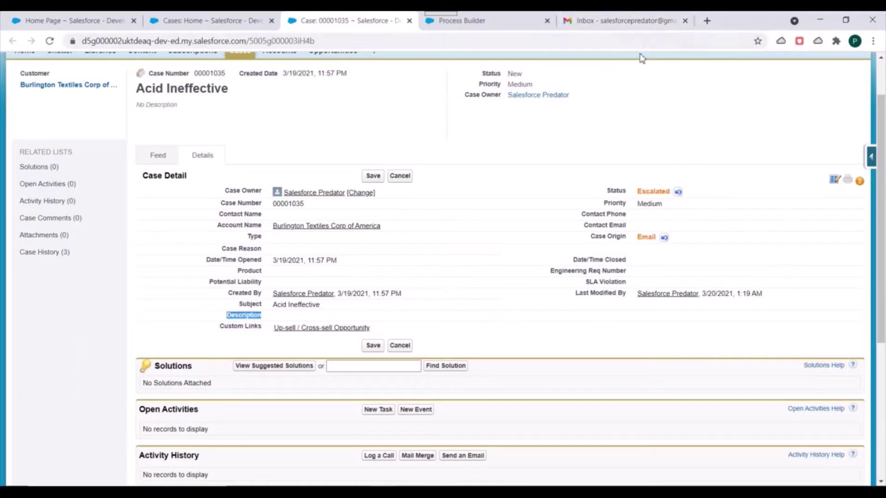
pyautogui.click(372, 178)
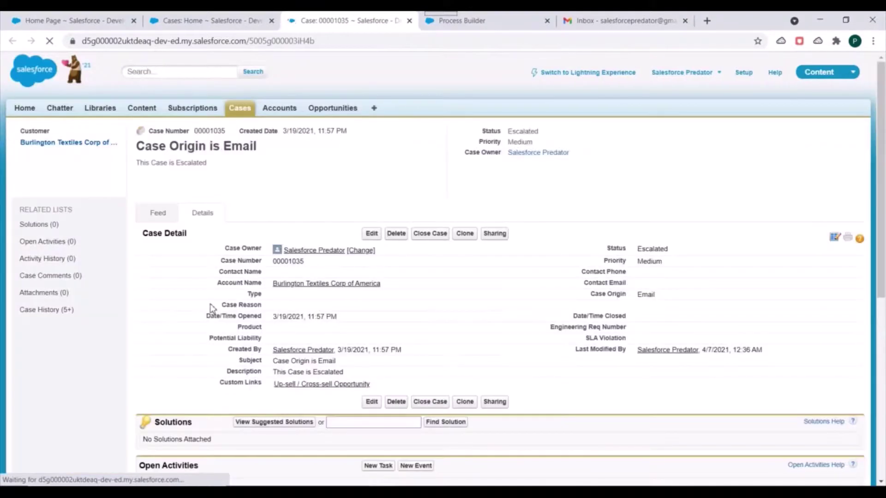
# Check the Subject and Description values on the saved case record
pyautogui.scroll(-1, 273, 298)
pyautogui.doubleClick(273, 304)
pyautogui.moveTo(273, 303); pyautogui.dragTo(335, 303)
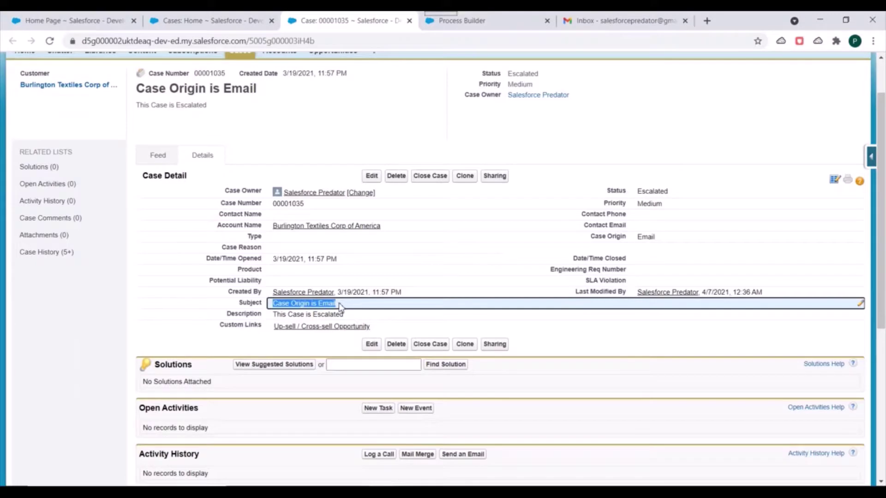
pyautogui.doubleClick(274, 314)
pyautogui.moveTo(274, 314); pyautogui.dragTo(353, 319)
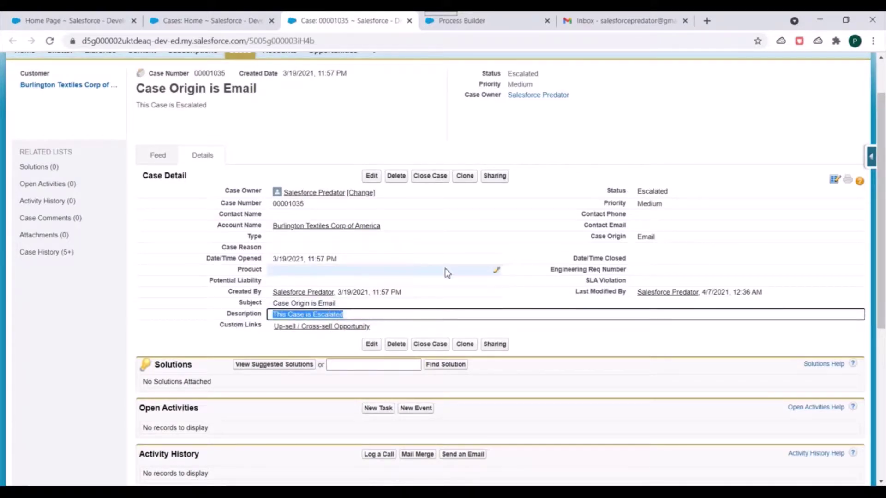
pyautogui.scroll(2, 476, 249)
# Switch to Gmail, refresh the inbox, and read the case details in the newest escalated case email
pyautogui.click(630, 21)
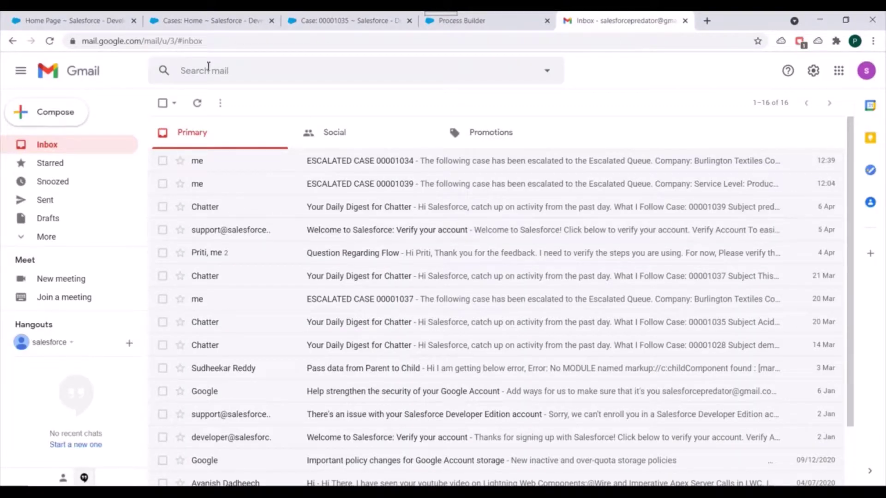
pyautogui.click(51, 44)
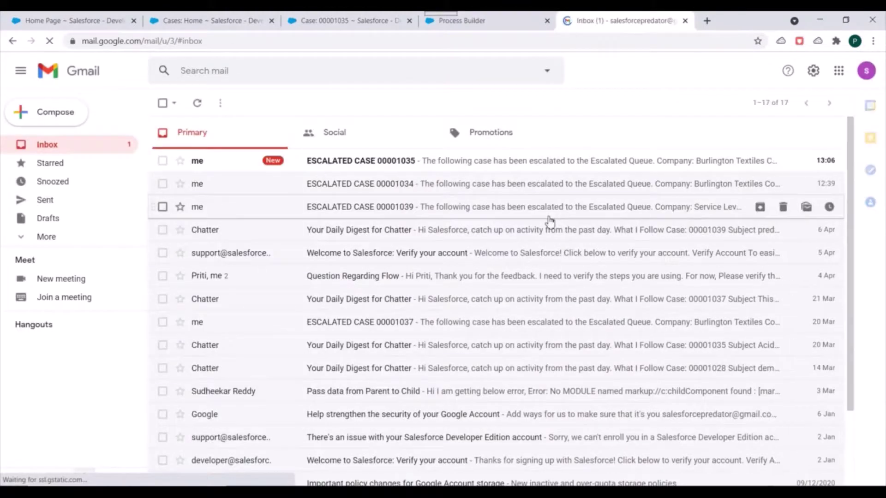
pyautogui.click(348, 163)
pyautogui.scroll(-1, 264, 329)
pyautogui.moveTo(216, 301); pyautogui.dragTo(257, 306)
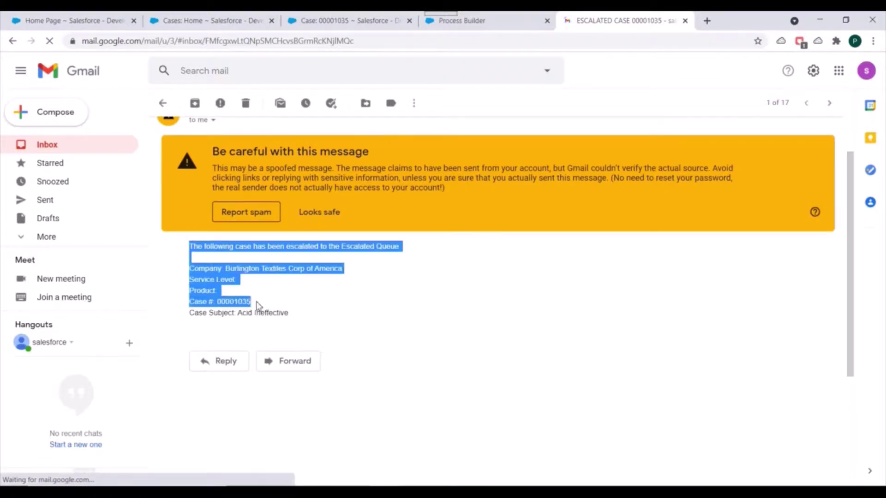
pyautogui.click(239, 304)
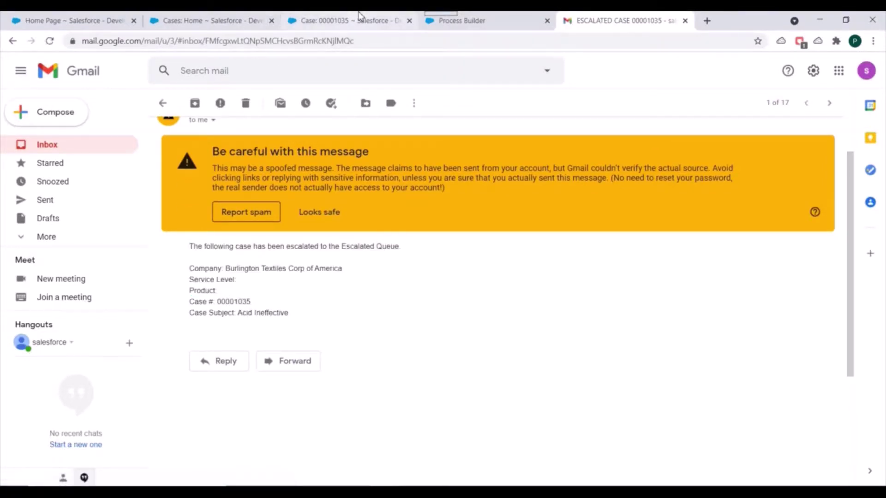
# Recheck the updated case record in Salesforce and return to the Send Email On Case Escalation process in Process Builder
pyautogui.click(346, 20)
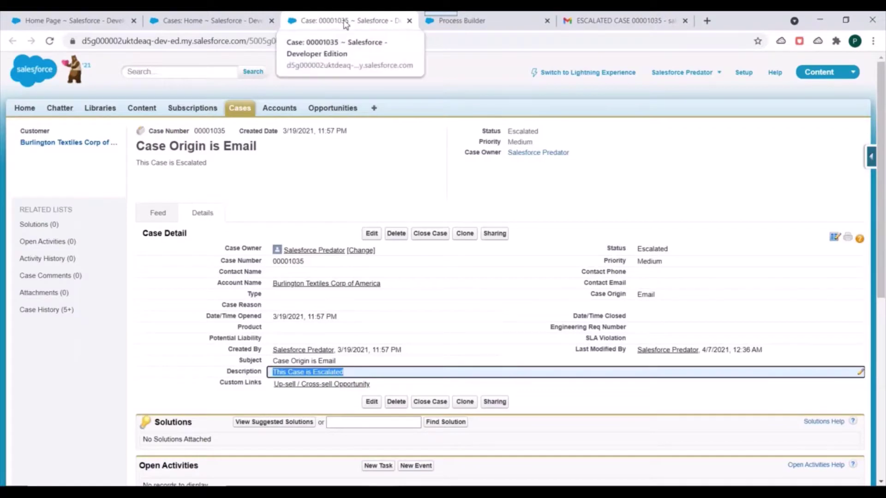
pyautogui.scroll(-2, 428, 249)
pyautogui.scroll(2, 461, 226)
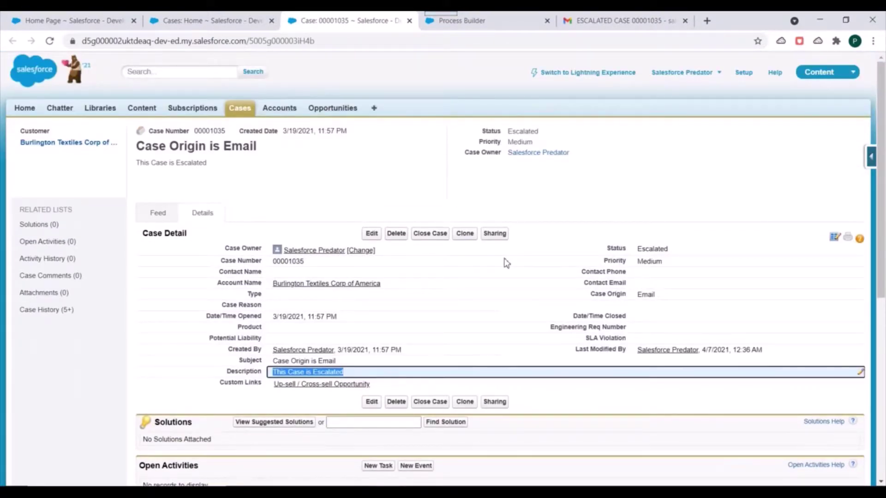
pyautogui.hotkey('ctrl', 'Tab')
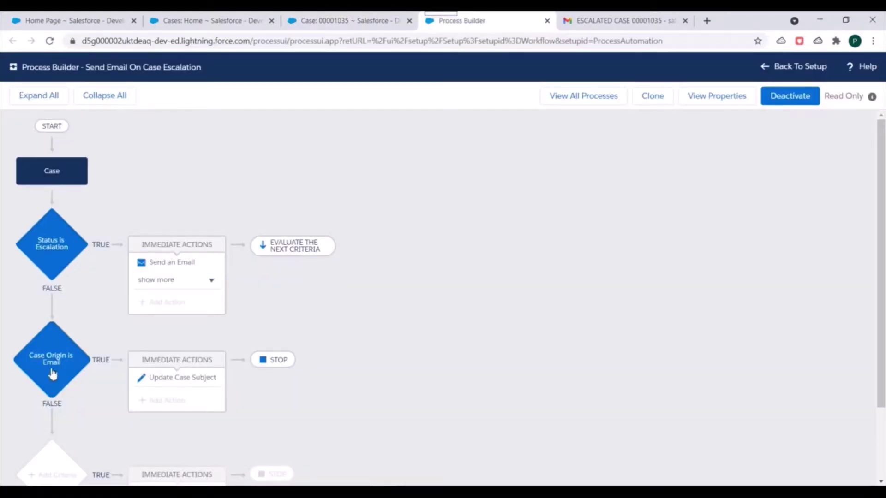
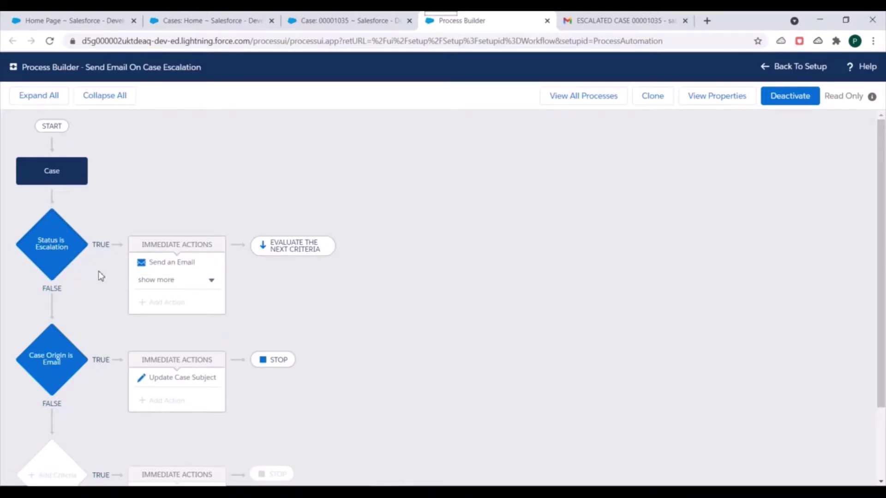
# Clone the Send Email On Case Escalation process as a version of the current process
pyautogui.click(652, 96)
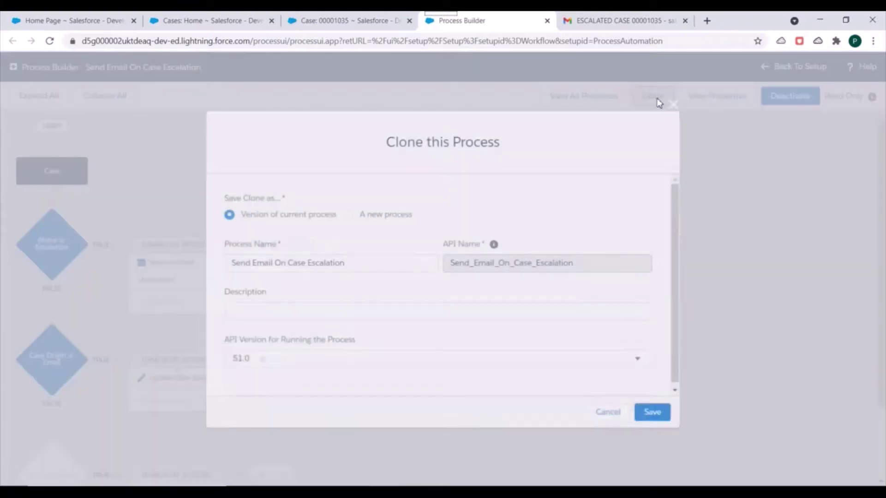
pyautogui.click(655, 414)
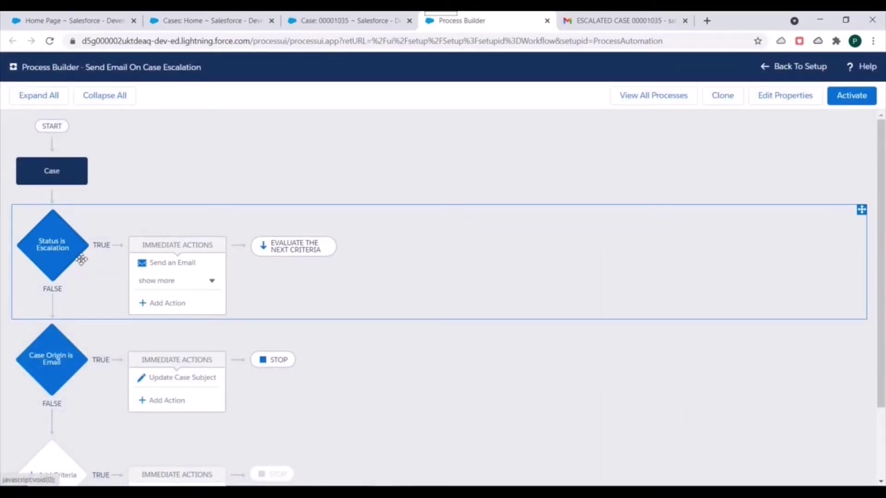
pyautogui.click(141, 267)
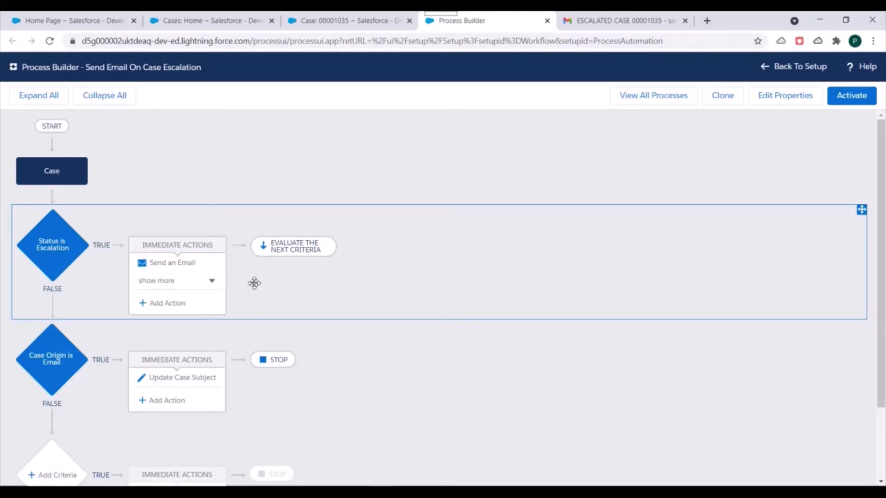
# Check the conditions of the Status is Escalation criteria and move that criteria below Case Origin is Email
pyautogui.click(42, 236)
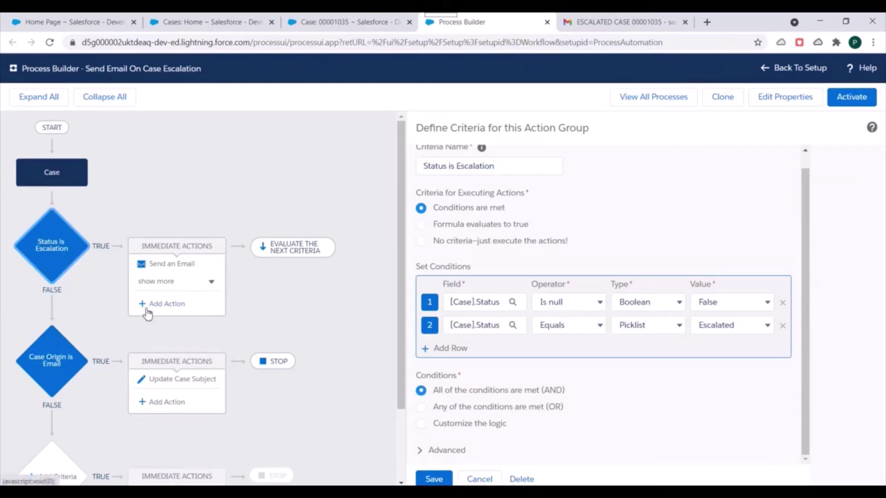
pyautogui.click(478, 480)
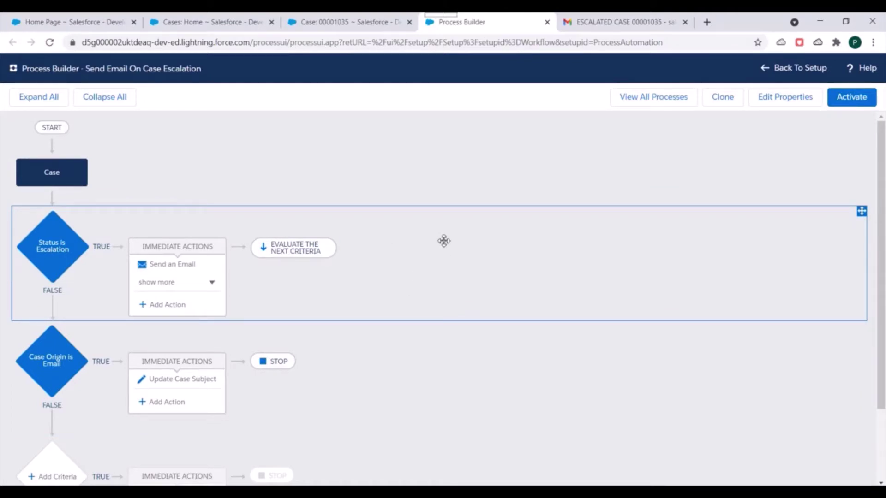
pyautogui.moveTo(443, 241); pyautogui.dragTo(422, 372)
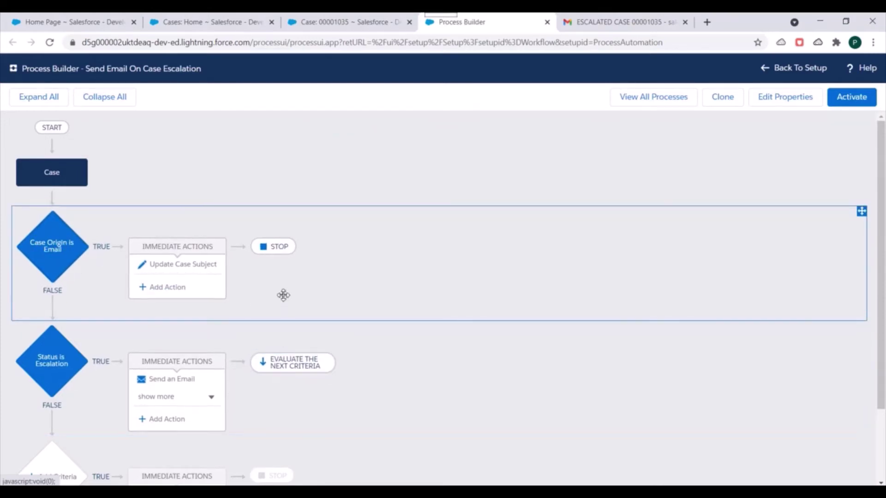
# Set the Case Origin is Email criteria to evaluate the next criteria after its actions run, and save the setting
pyautogui.click(275, 246)
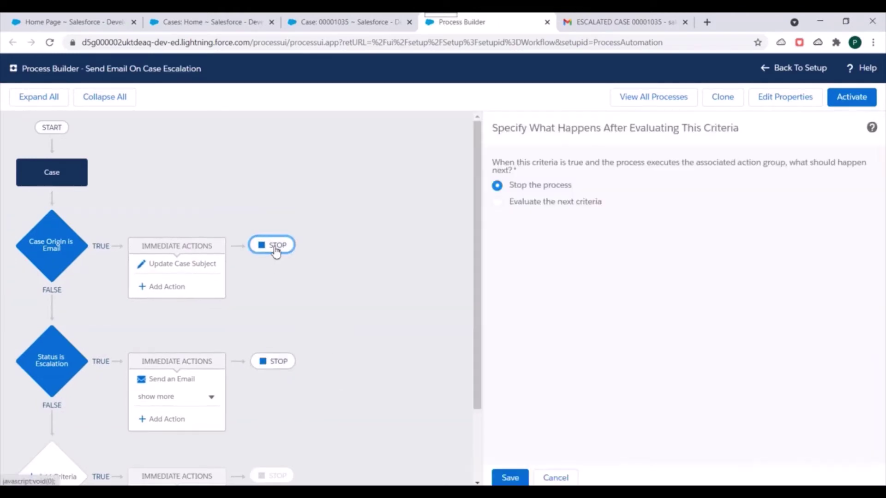
pyautogui.click(577, 203)
pyautogui.click(510, 475)
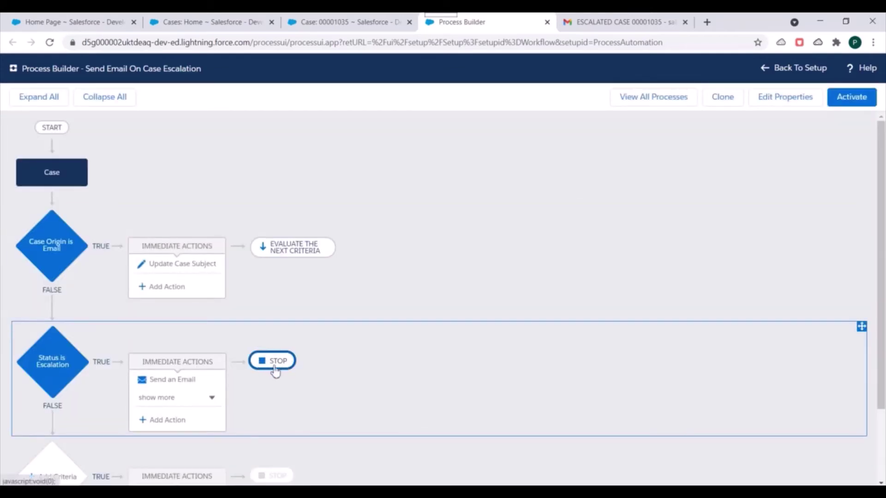
# Review the order, immediate actions and follow-up behaviour of the Case Origin is Email and Status is Escalation criteria
pyautogui.scroll(-2, 355, 286)
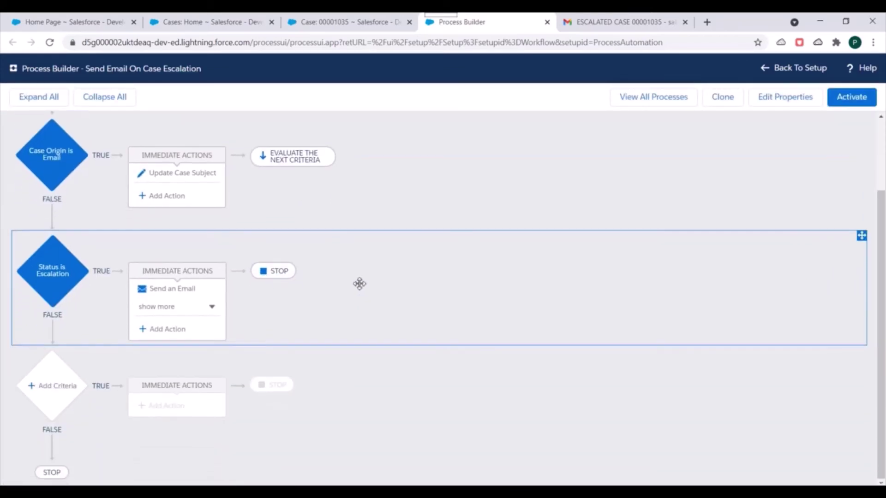
pyautogui.scroll(2, 364, 282)
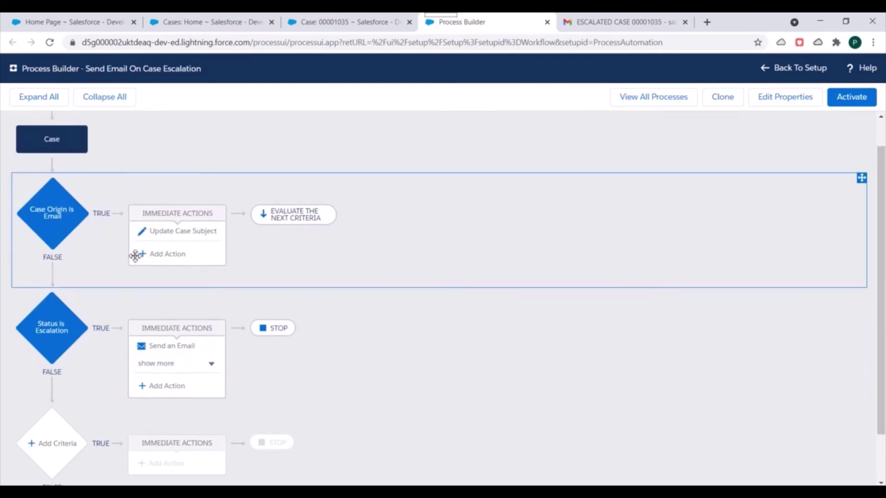
pyautogui.scroll(1, 147, 277)
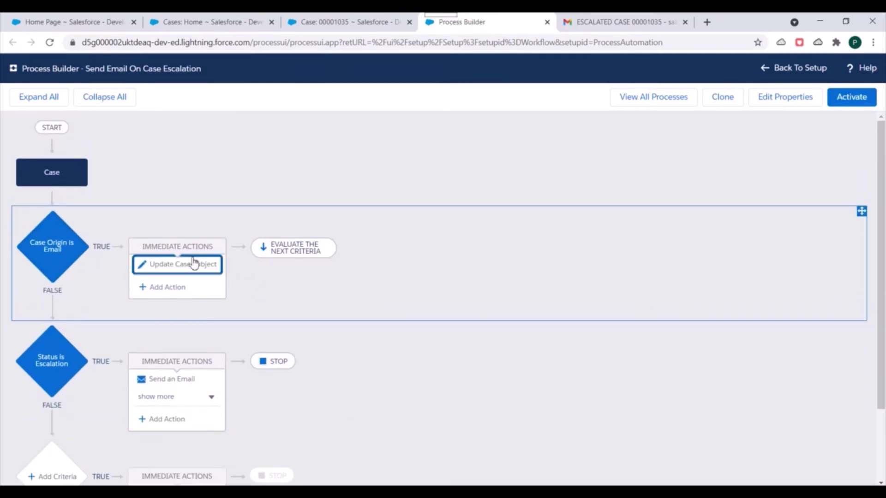
pyautogui.scroll(-1, 198, 256)
pyautogui.scroll(1, 231, 267)
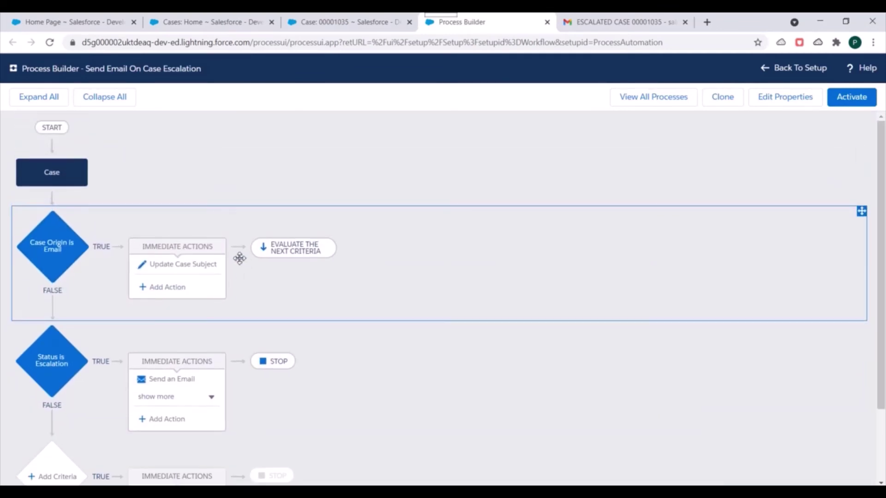
pyautogui.scroll(-1, 236, 255)
pyautogui.scroll(-1, 236, 256)
pyautogui.scroll(2, 233, 254)
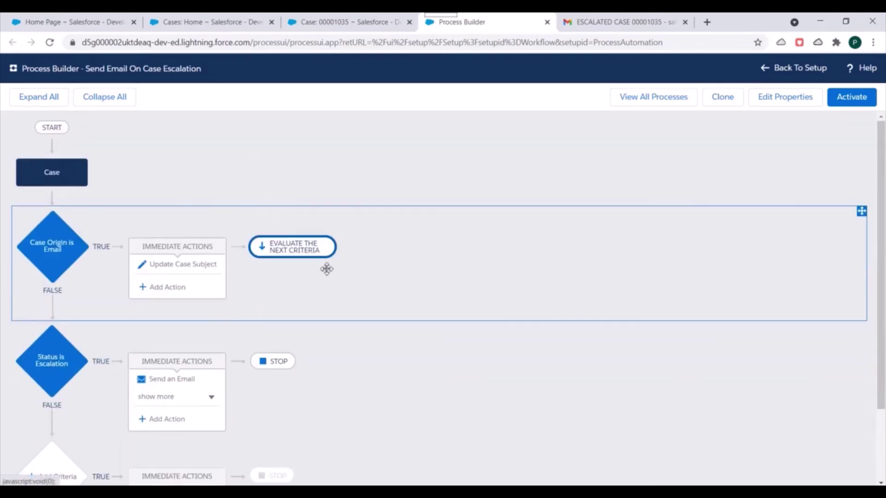